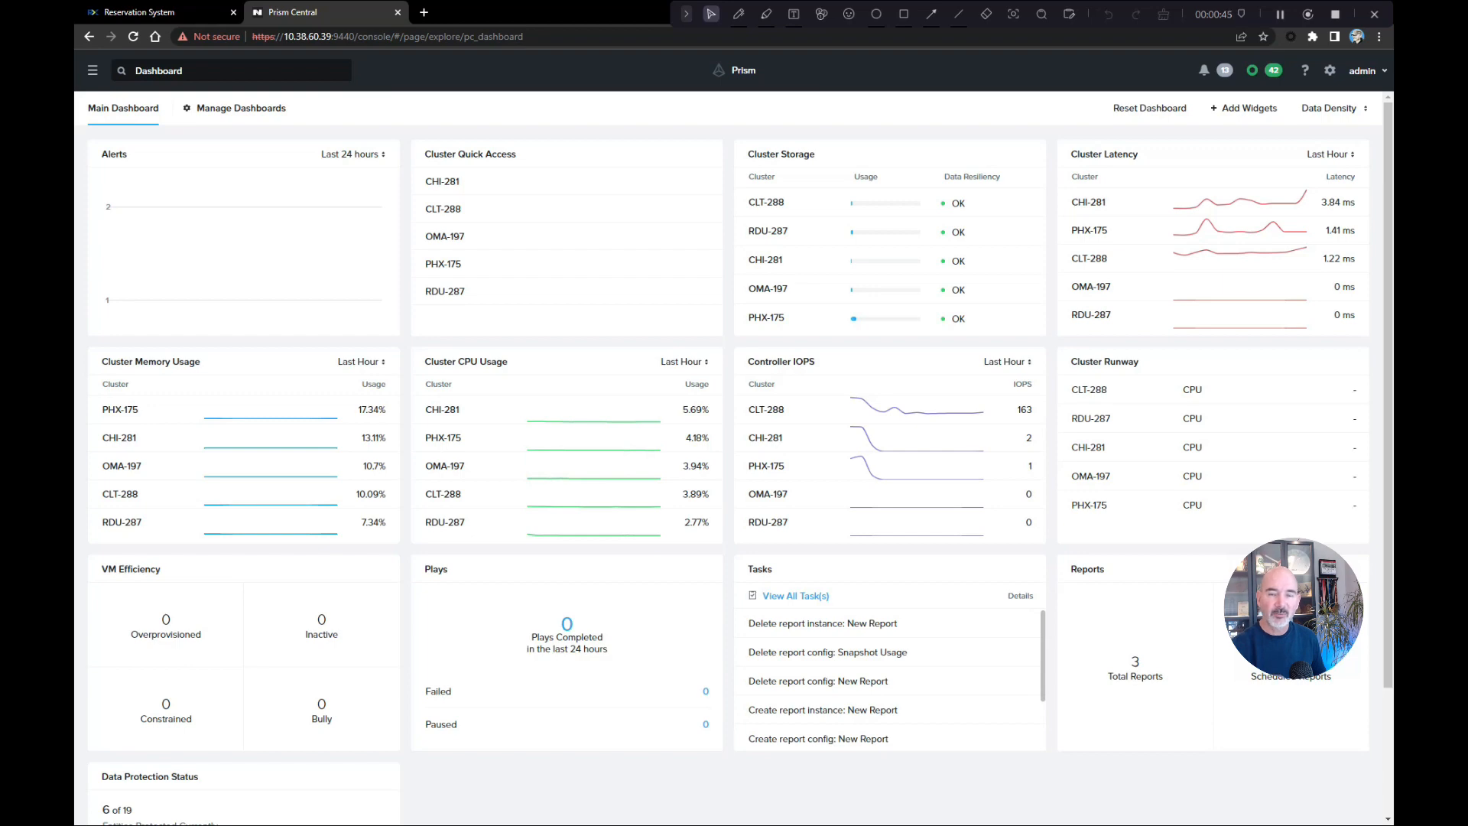
key(alt+Tab)
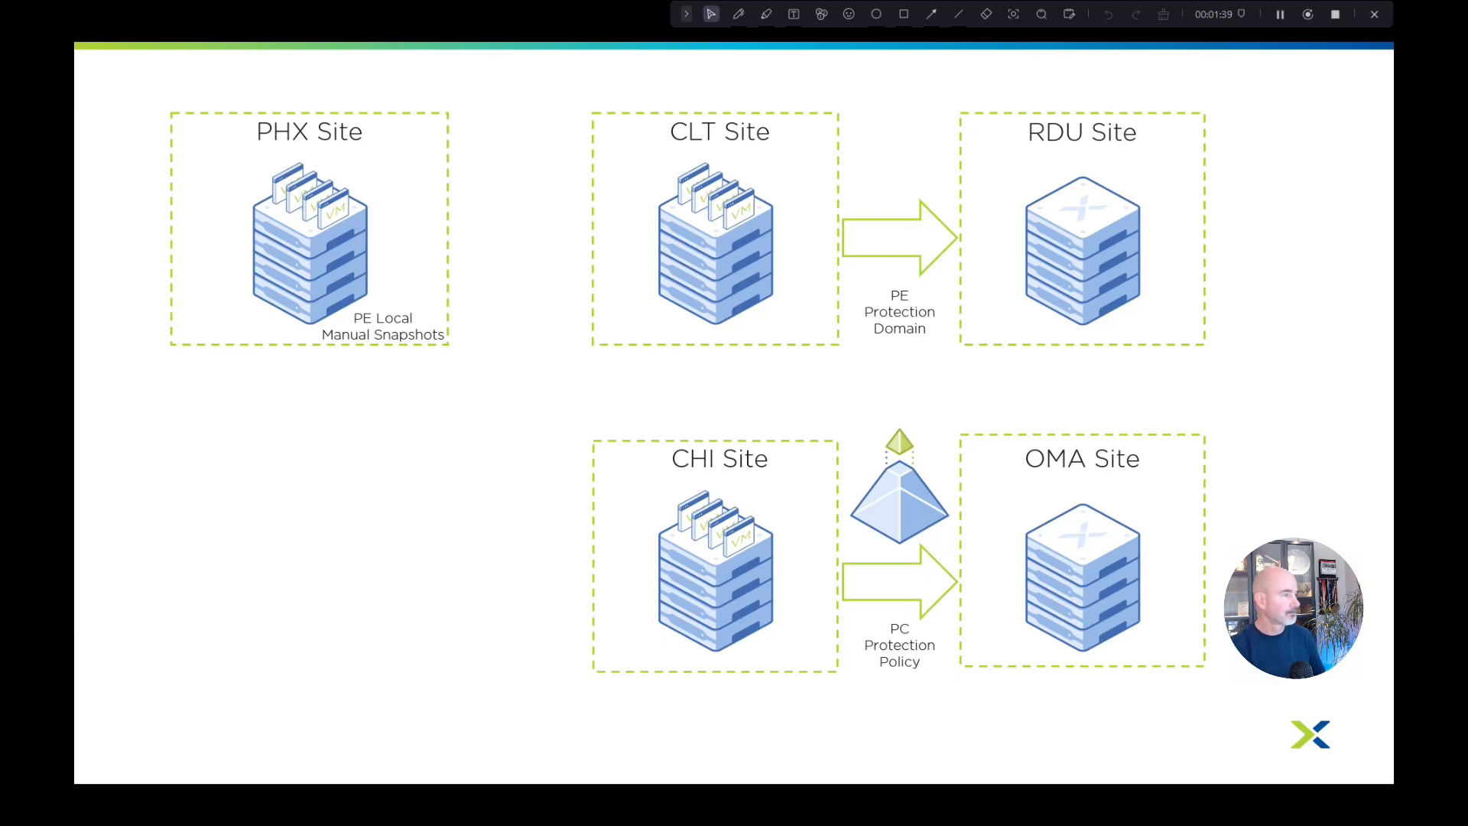
key(alt+Tab)
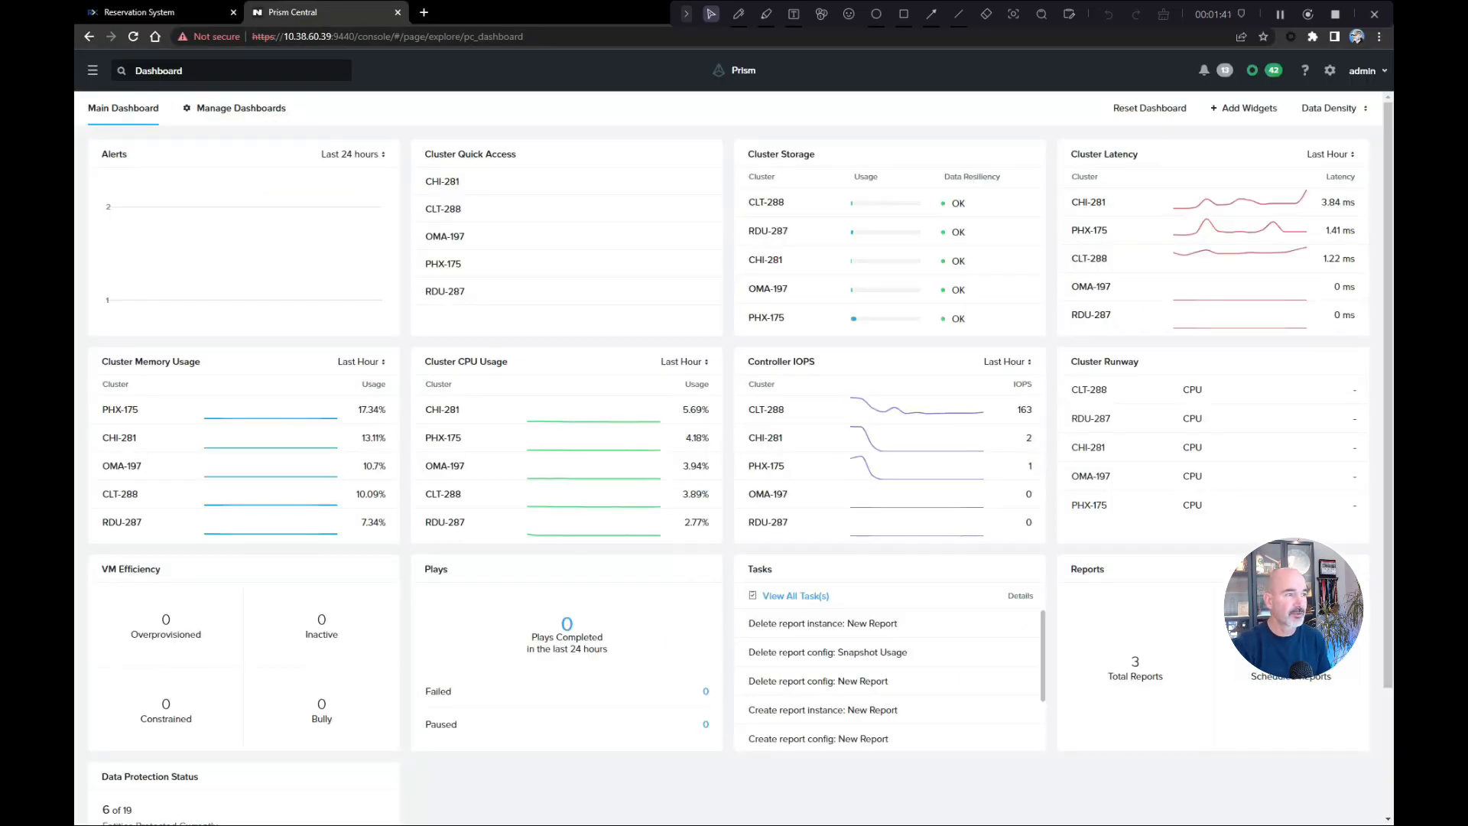
- Go to the Reports page in Operations and start a new report
click(93, 71)
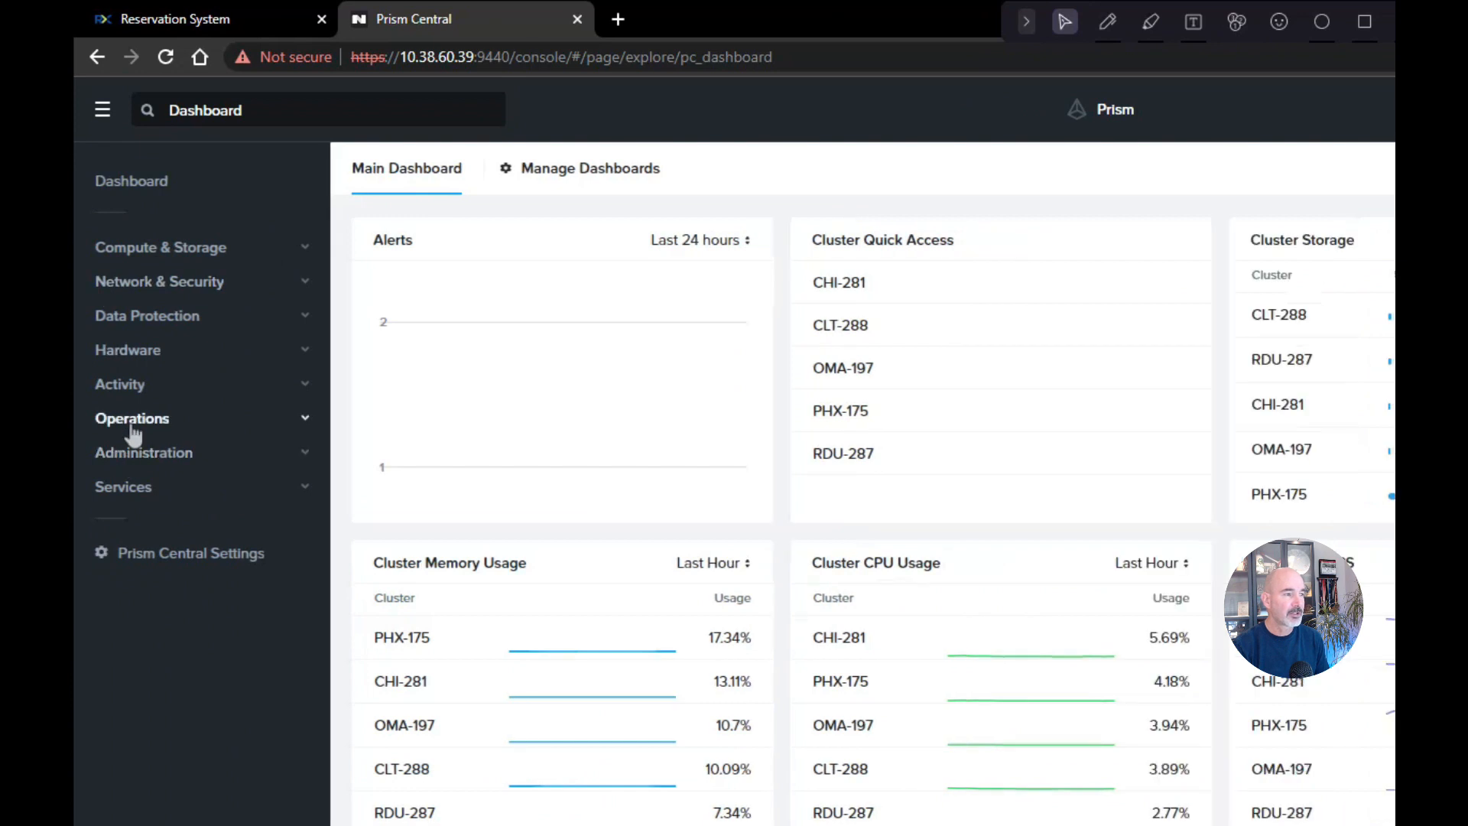
click(112, 277)
click(156, 694)
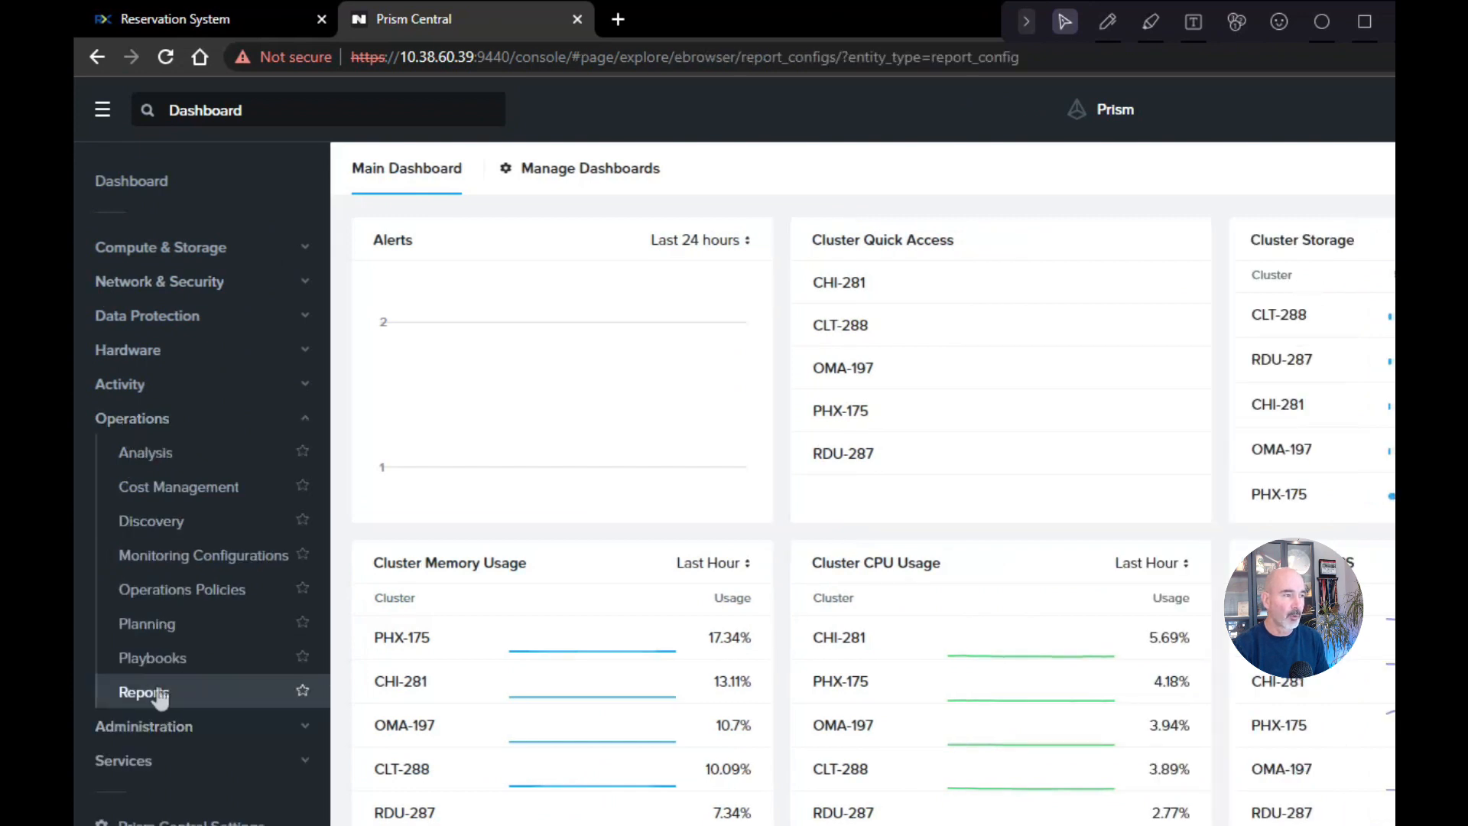
click(176, 182)
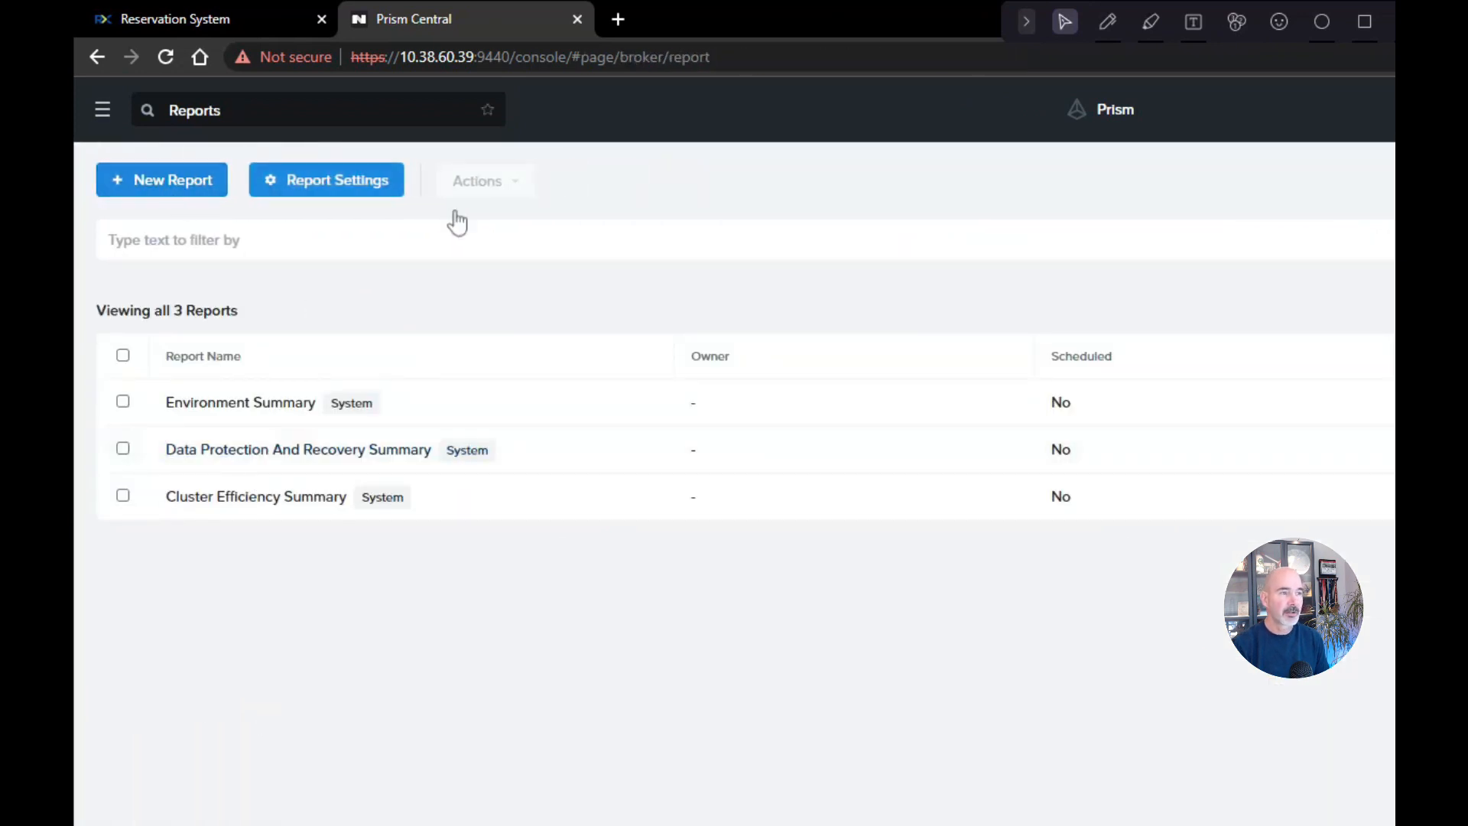
- Name the new report "Snapshot Usage By VM"
click(1146, 111)
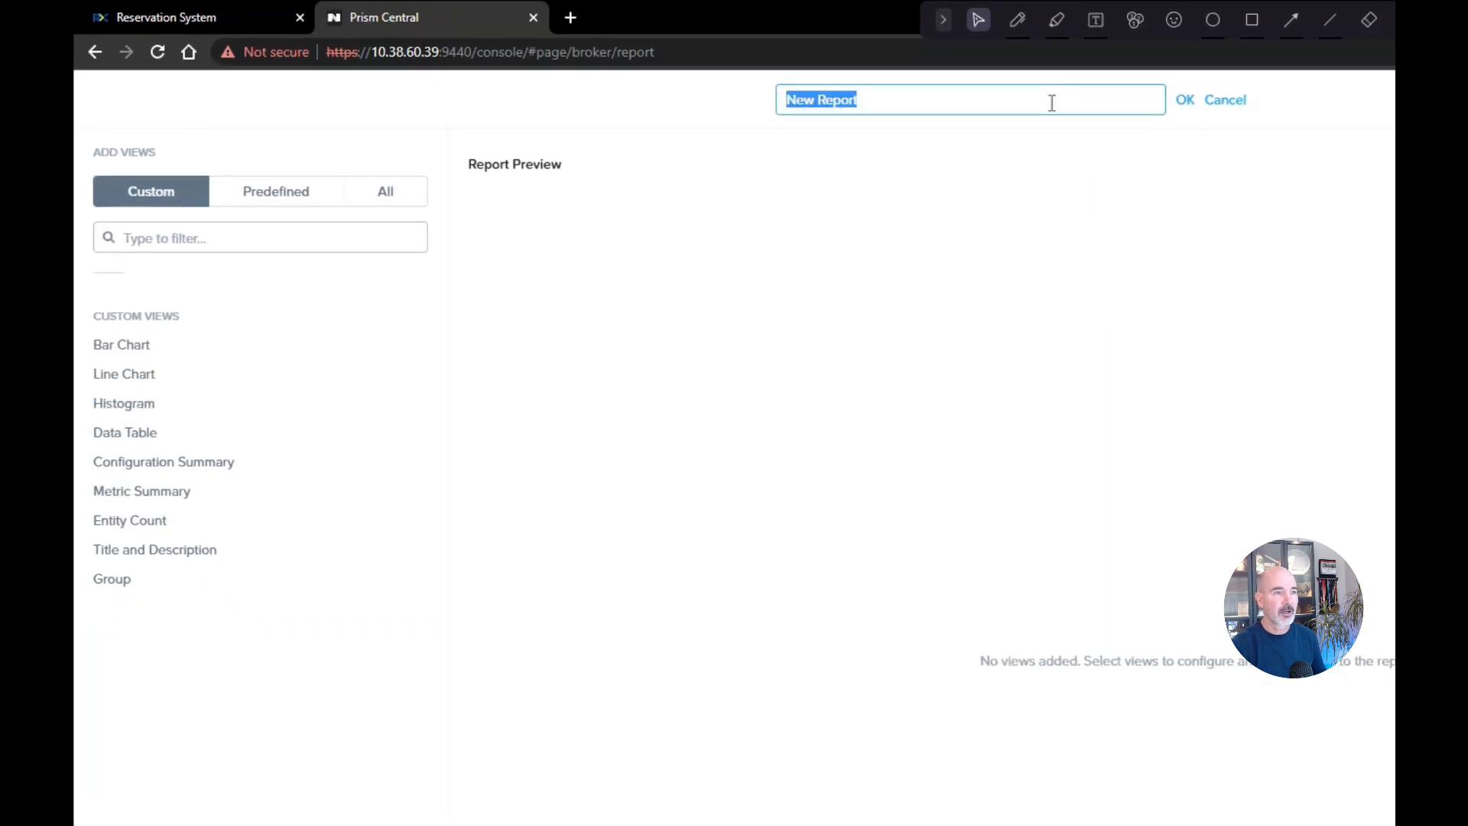
text(Sna)
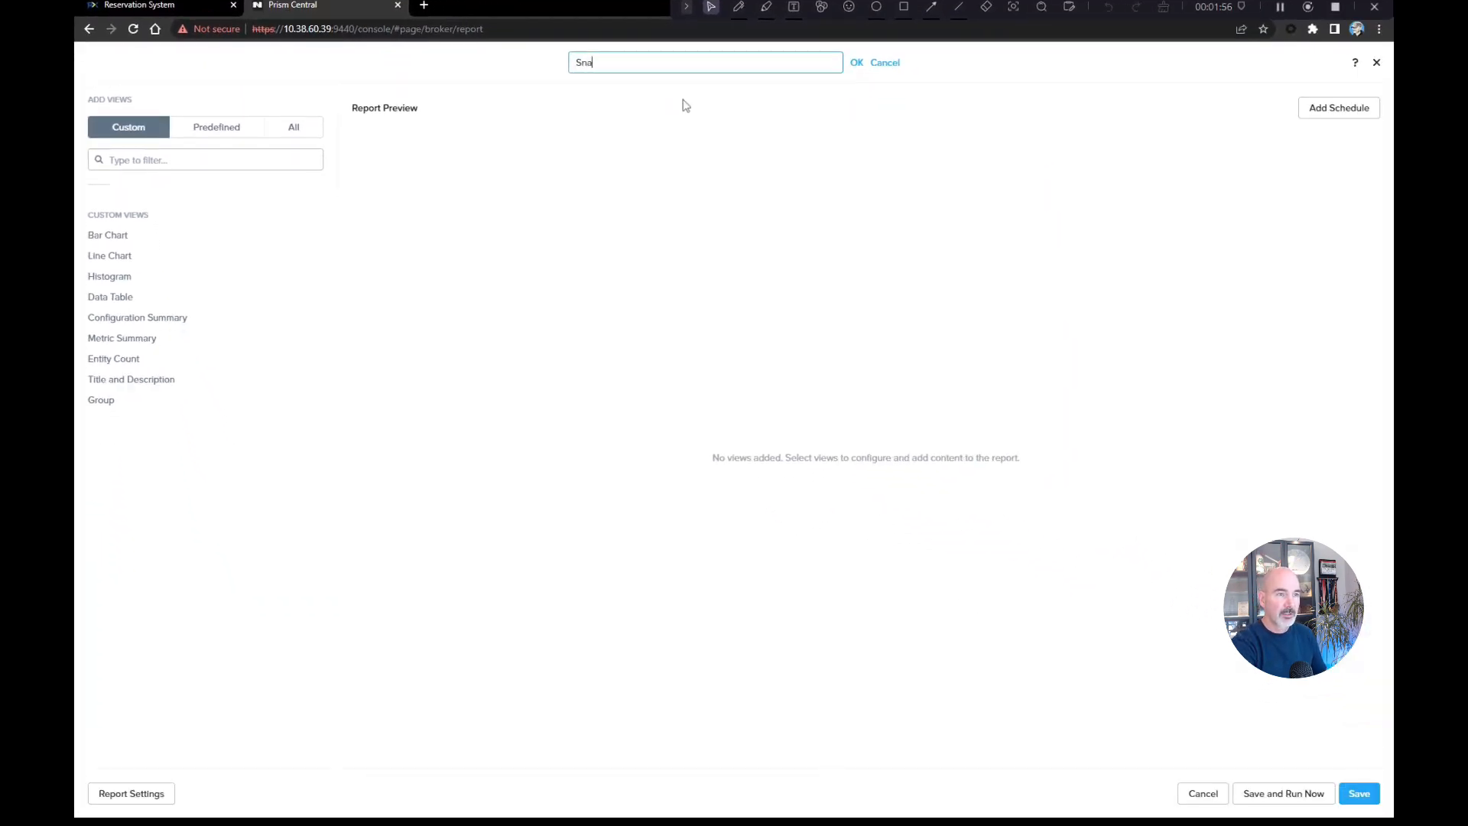
text(pshot Ua)
text(age B)
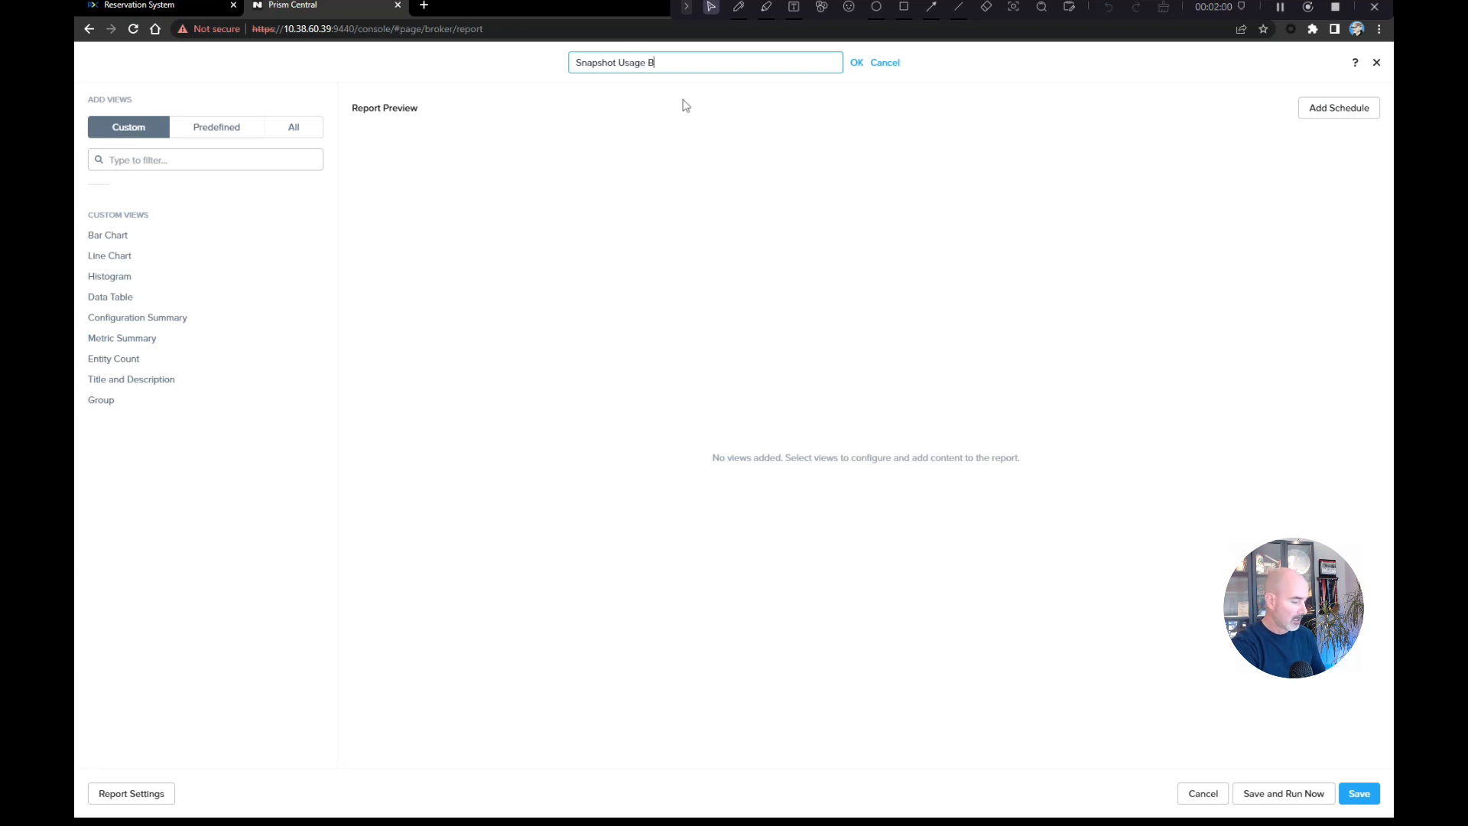
text(y VM)
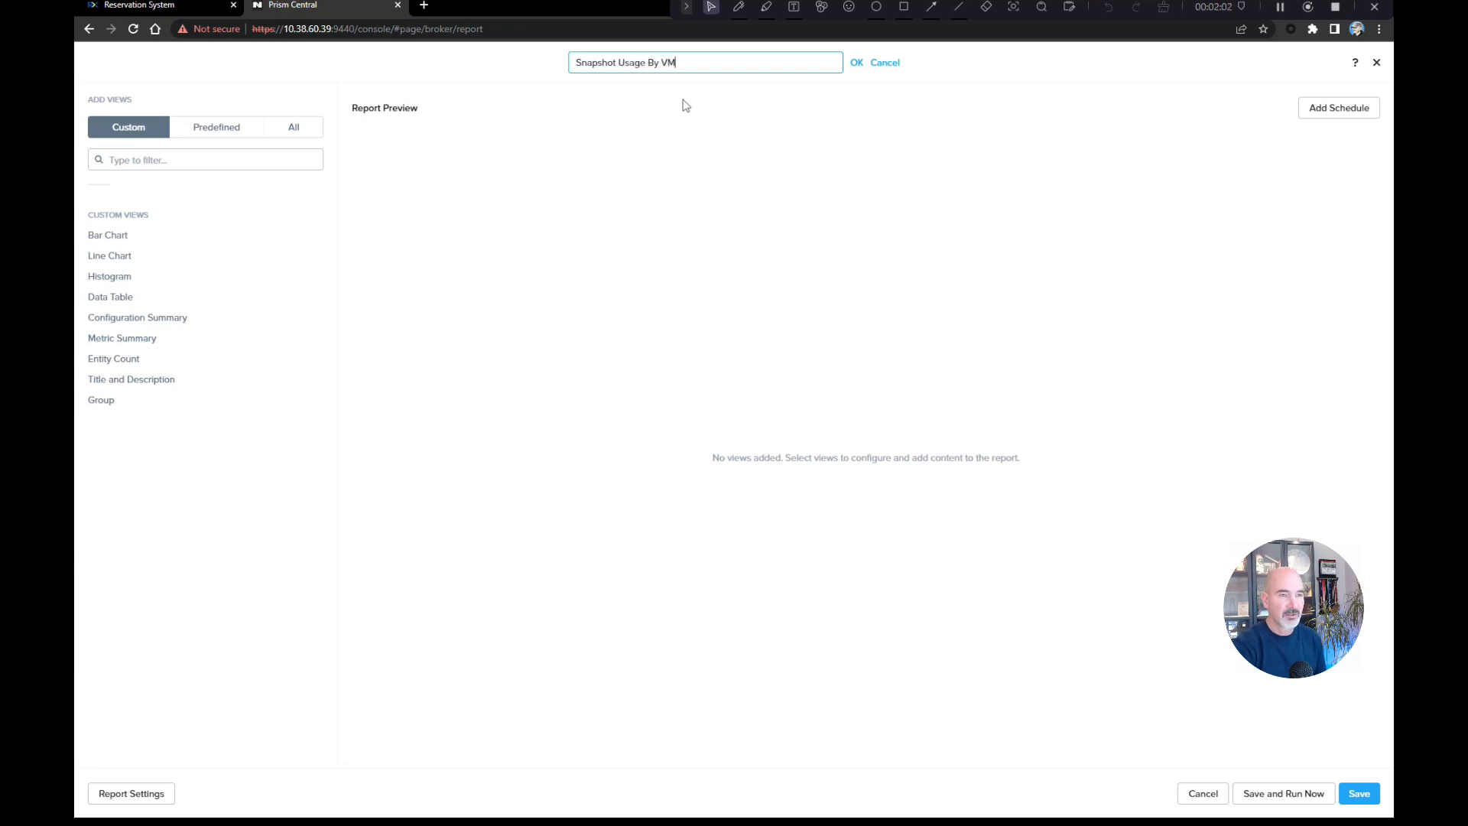
click(857, 62)
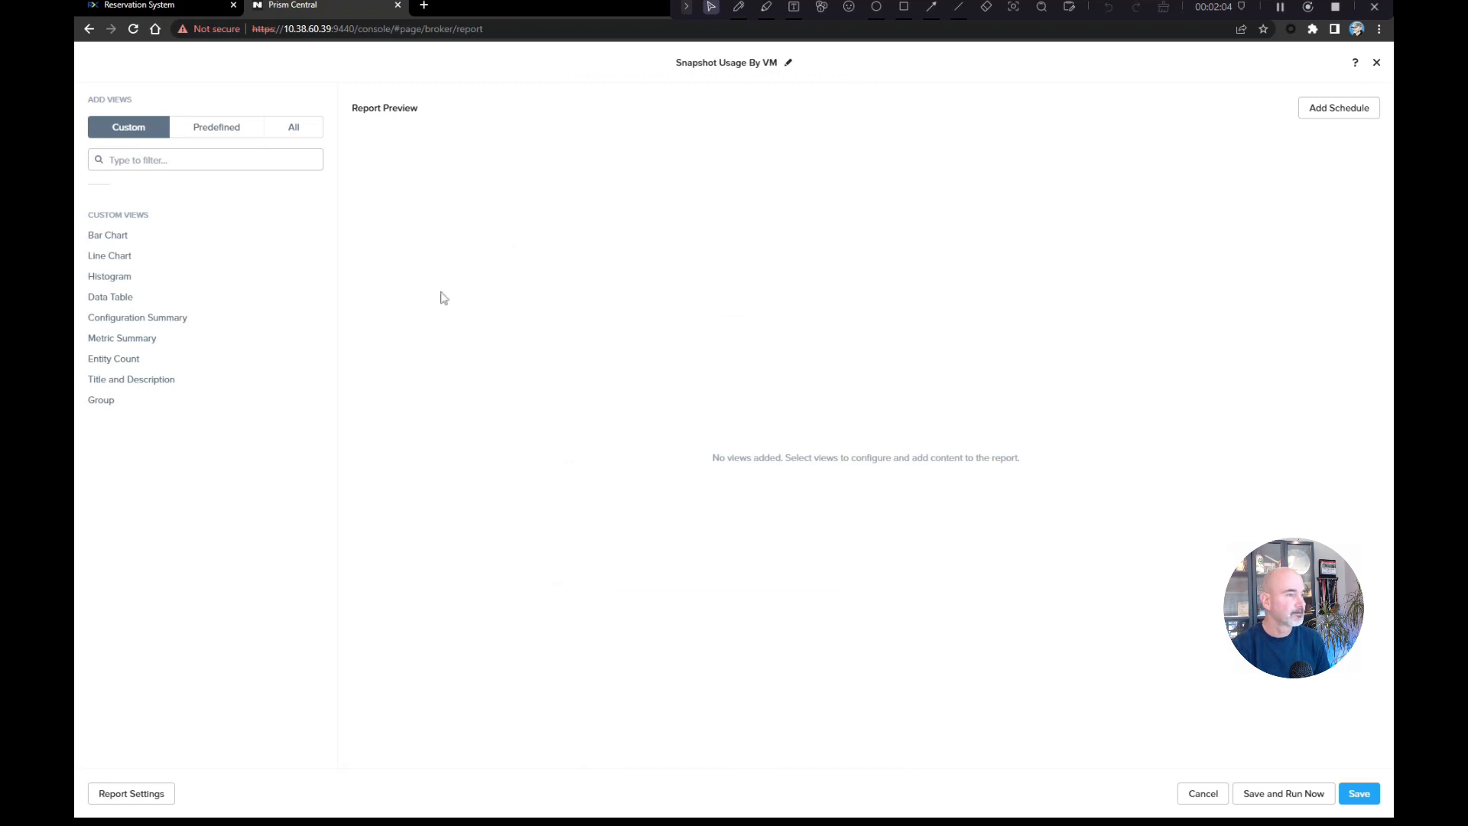
- Start a data table view titled "VM Snaps" with VM as its Nutanix entity type, covering all VMs
click(119, 298)
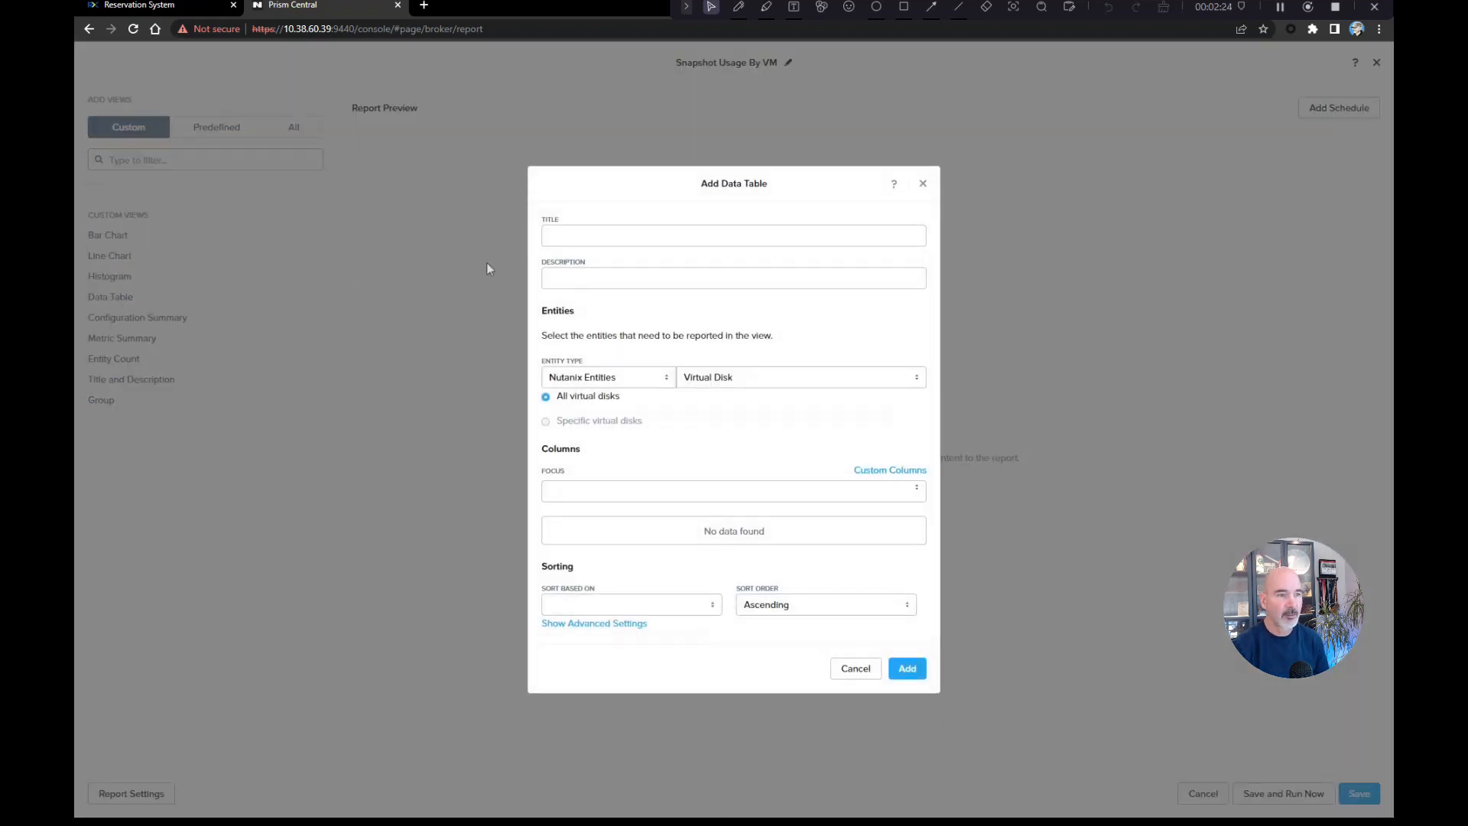
click(597, 237)
text(VM Sn)
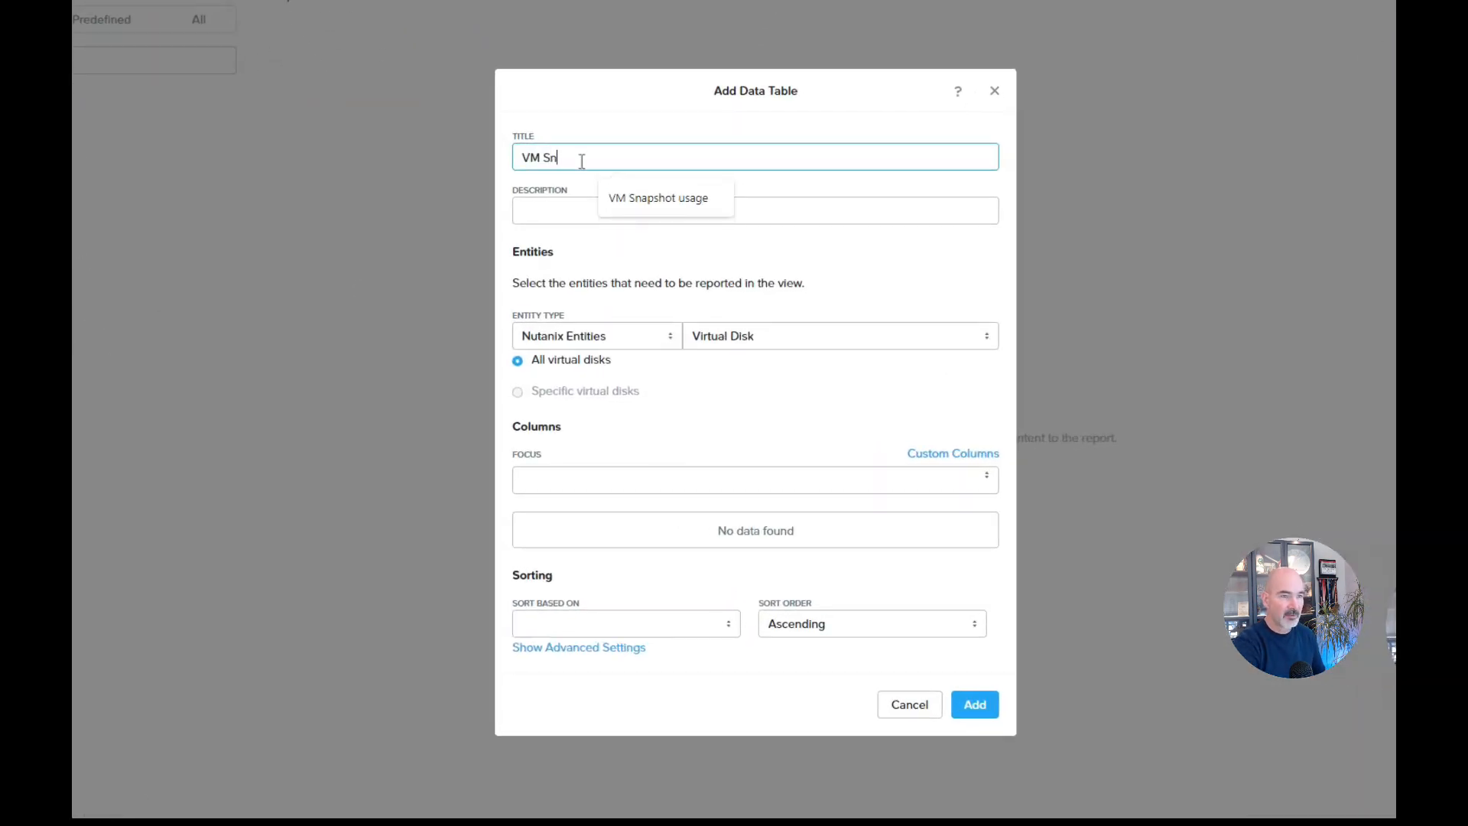
text(aps)
click(879, 261)
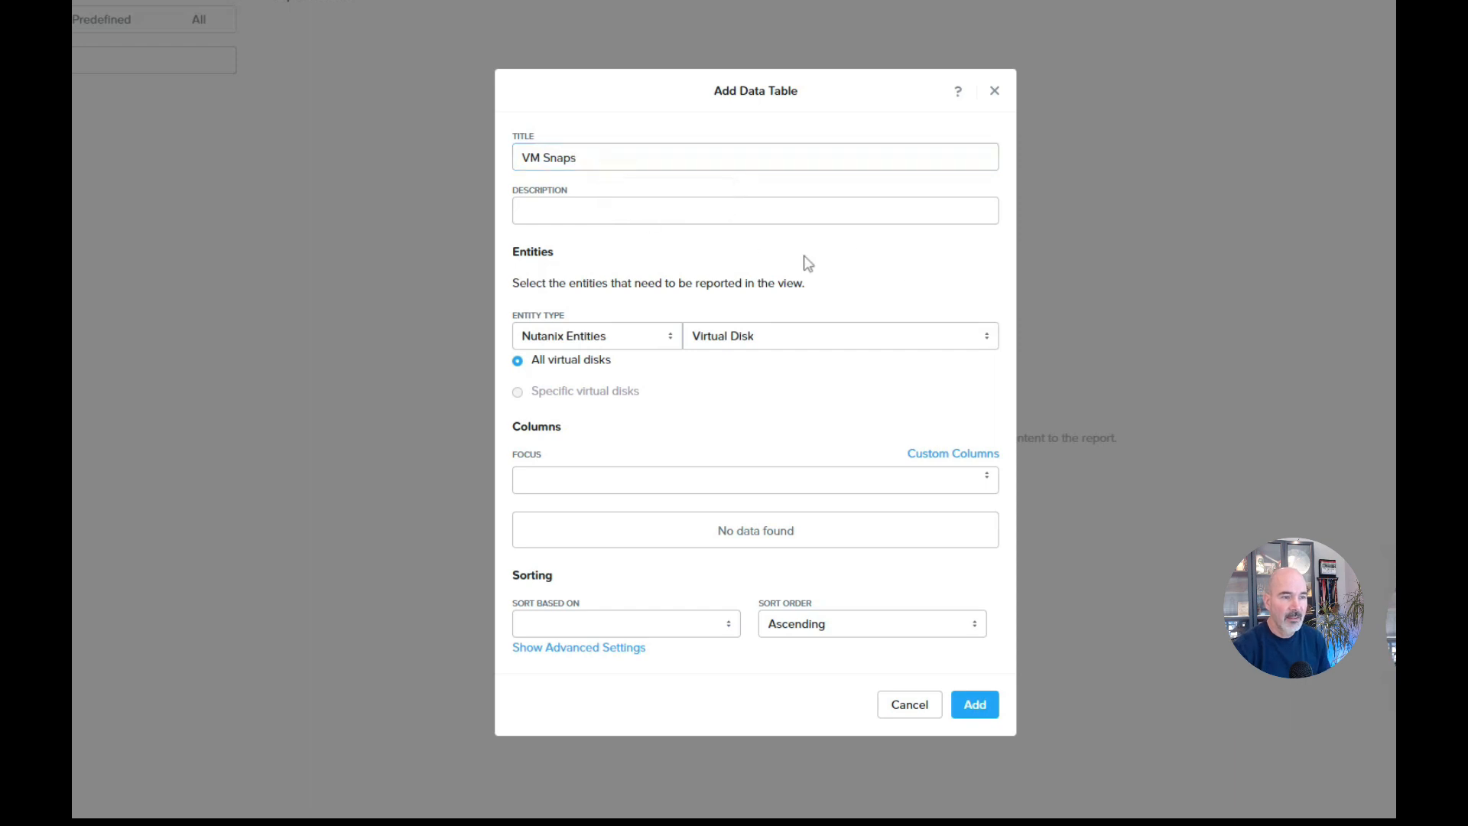
click(791, 338)
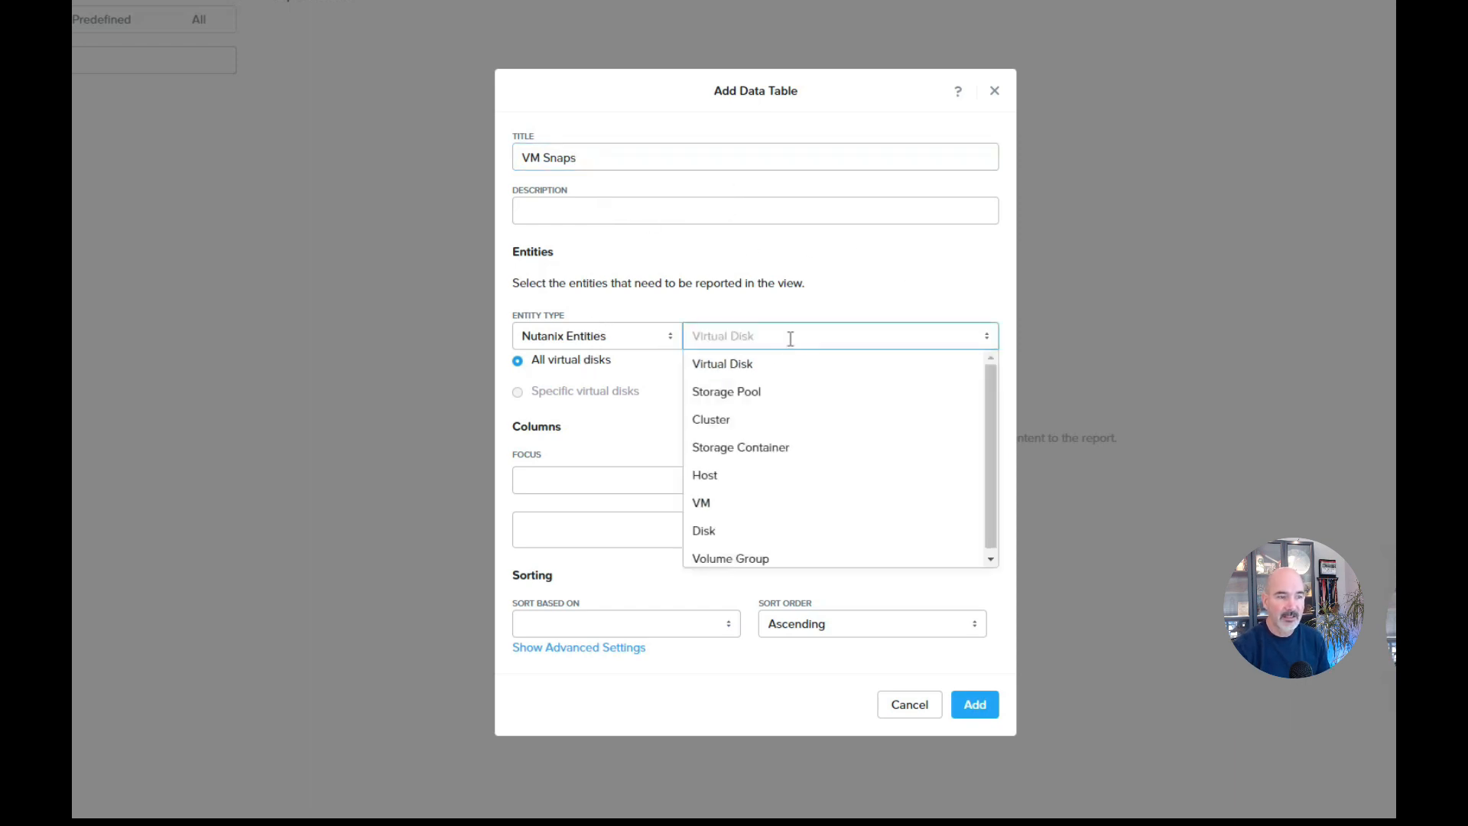
click(737, 502)
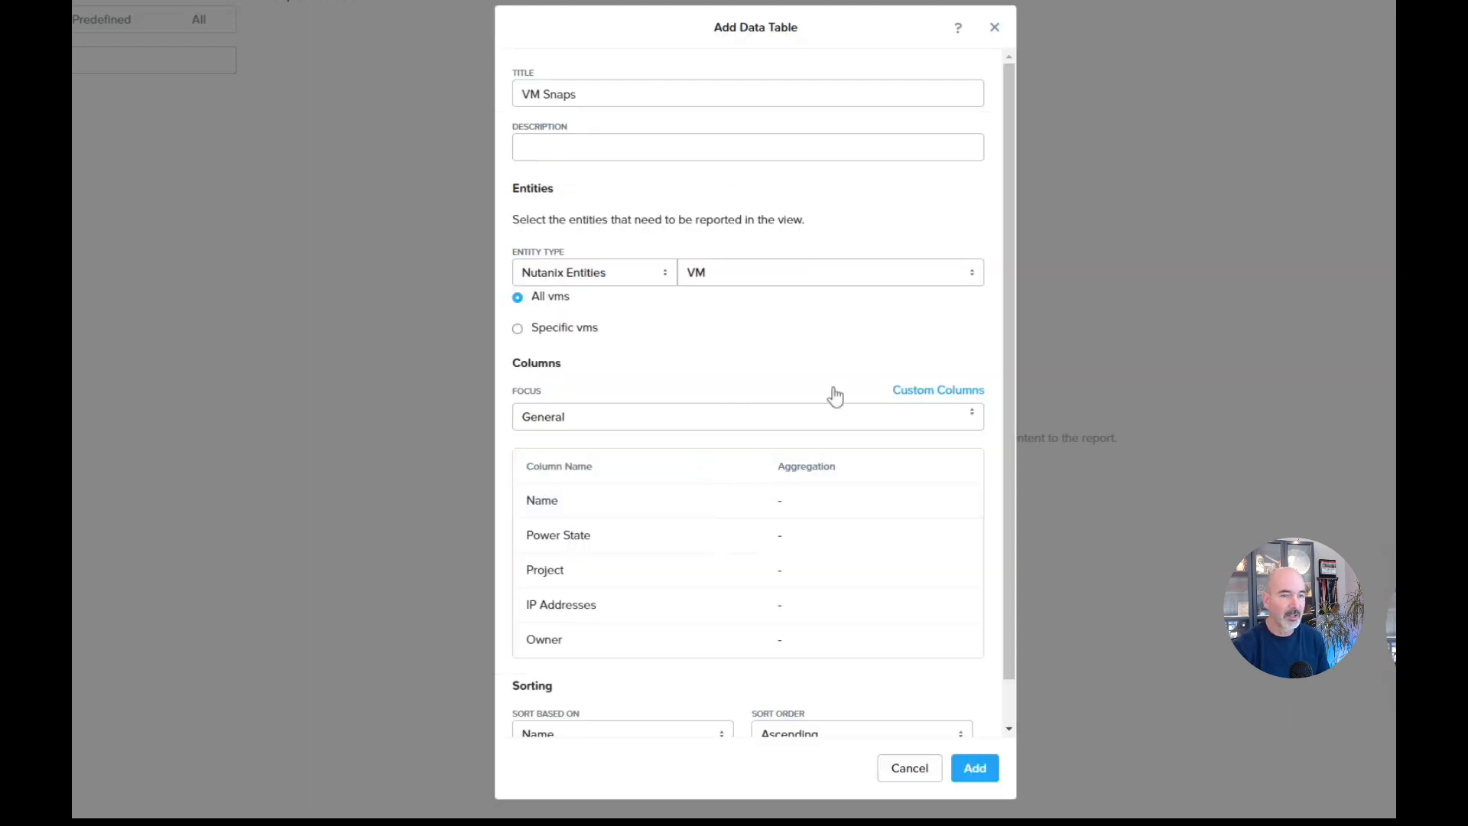
- Choose Name and Snapshot Usage as the data table's custom columns and save the selection
click(931, 393)
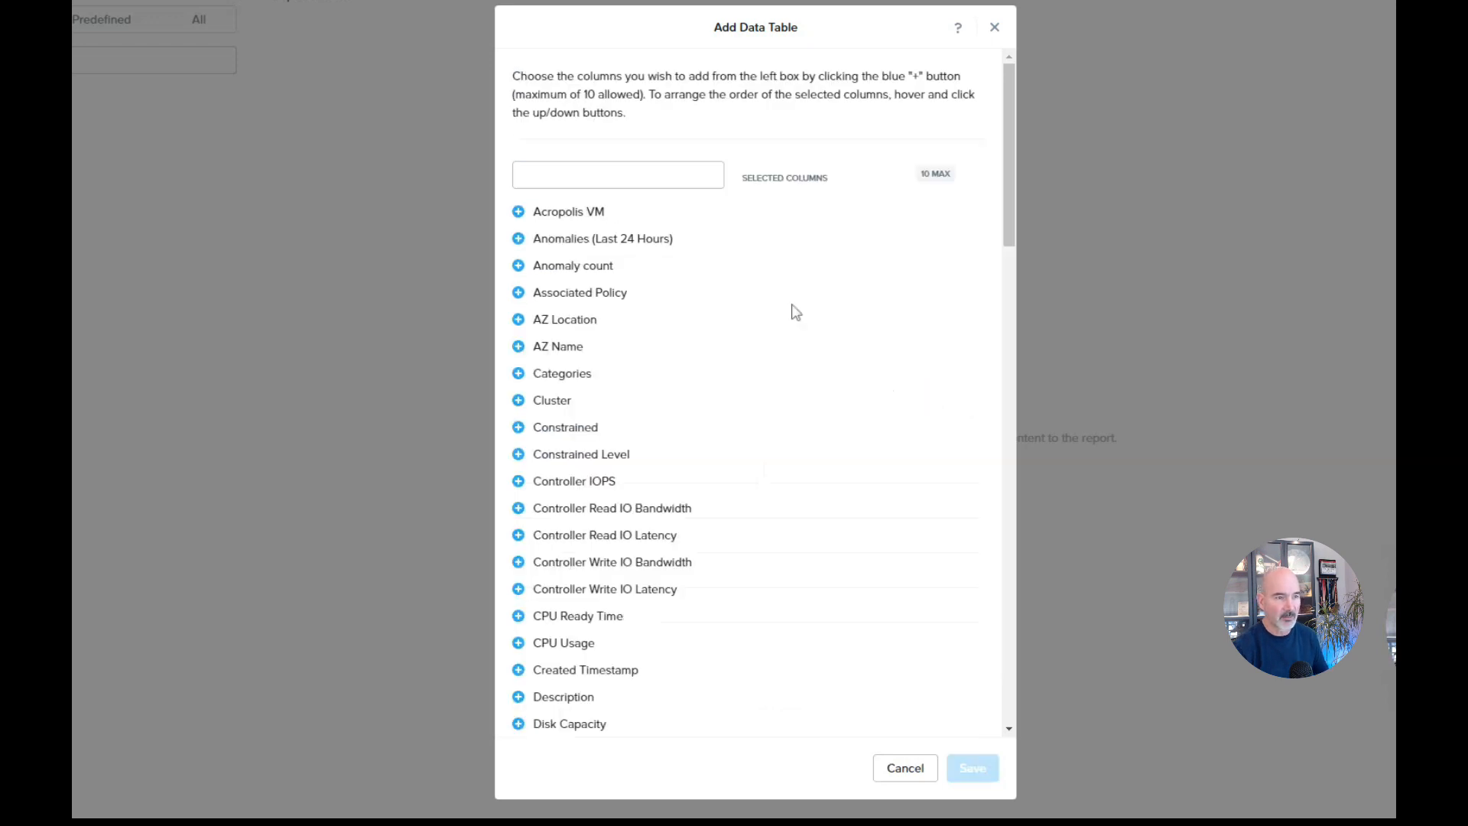
click(623, 183)
text(name)
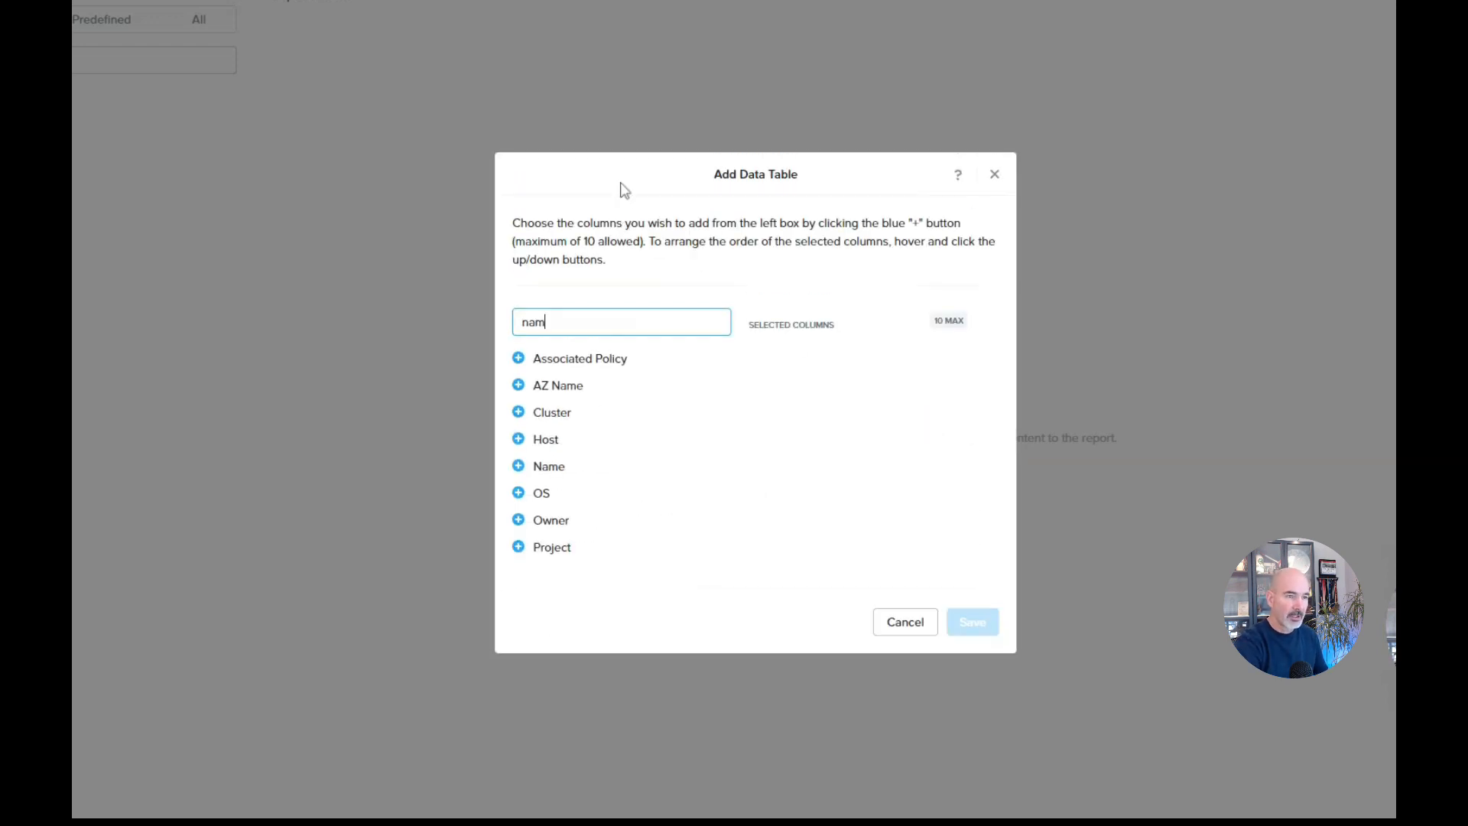
click(520, 468)
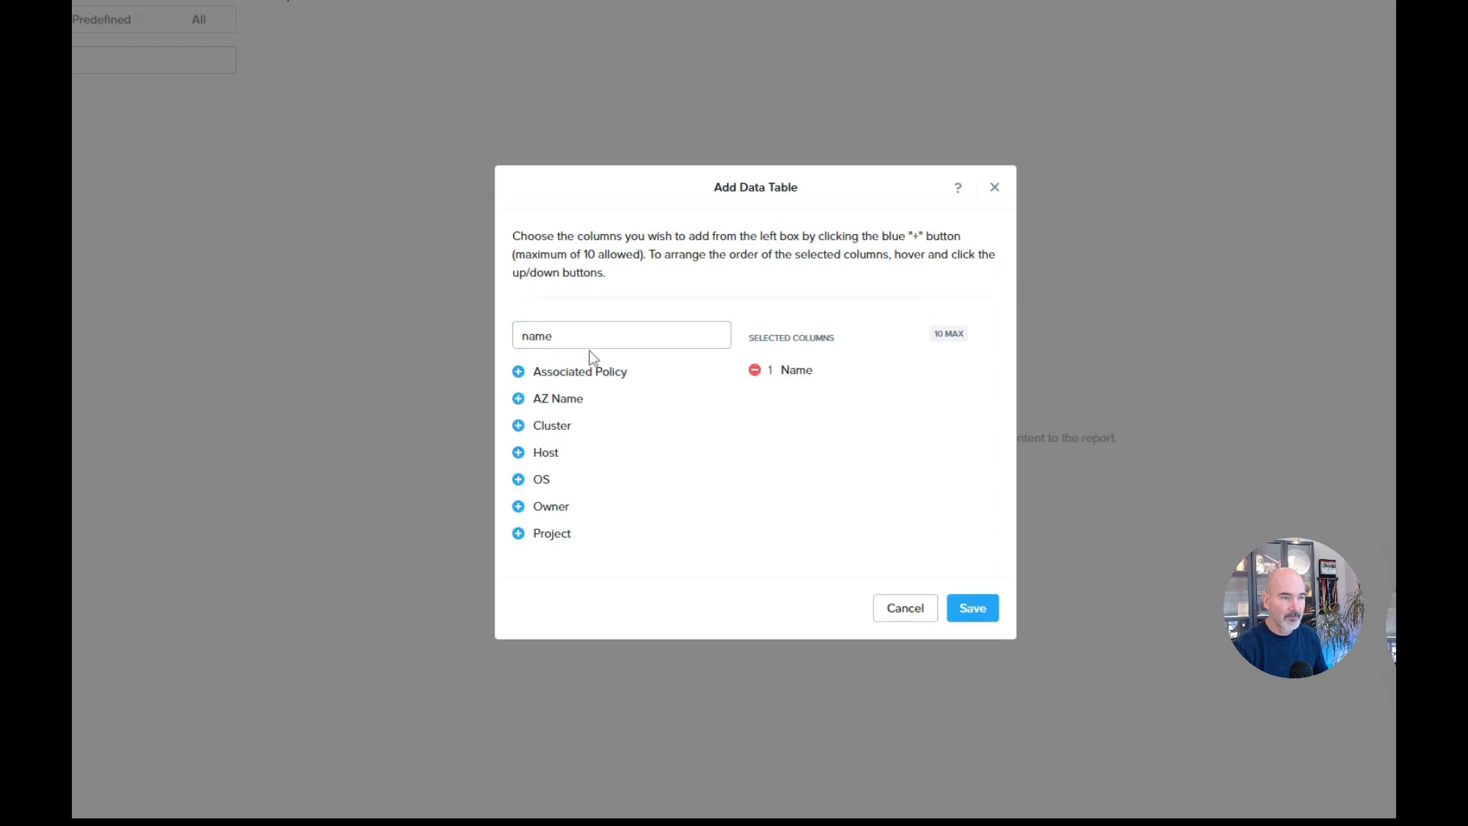
drag(592, 335, 258, 323)
text(snap)
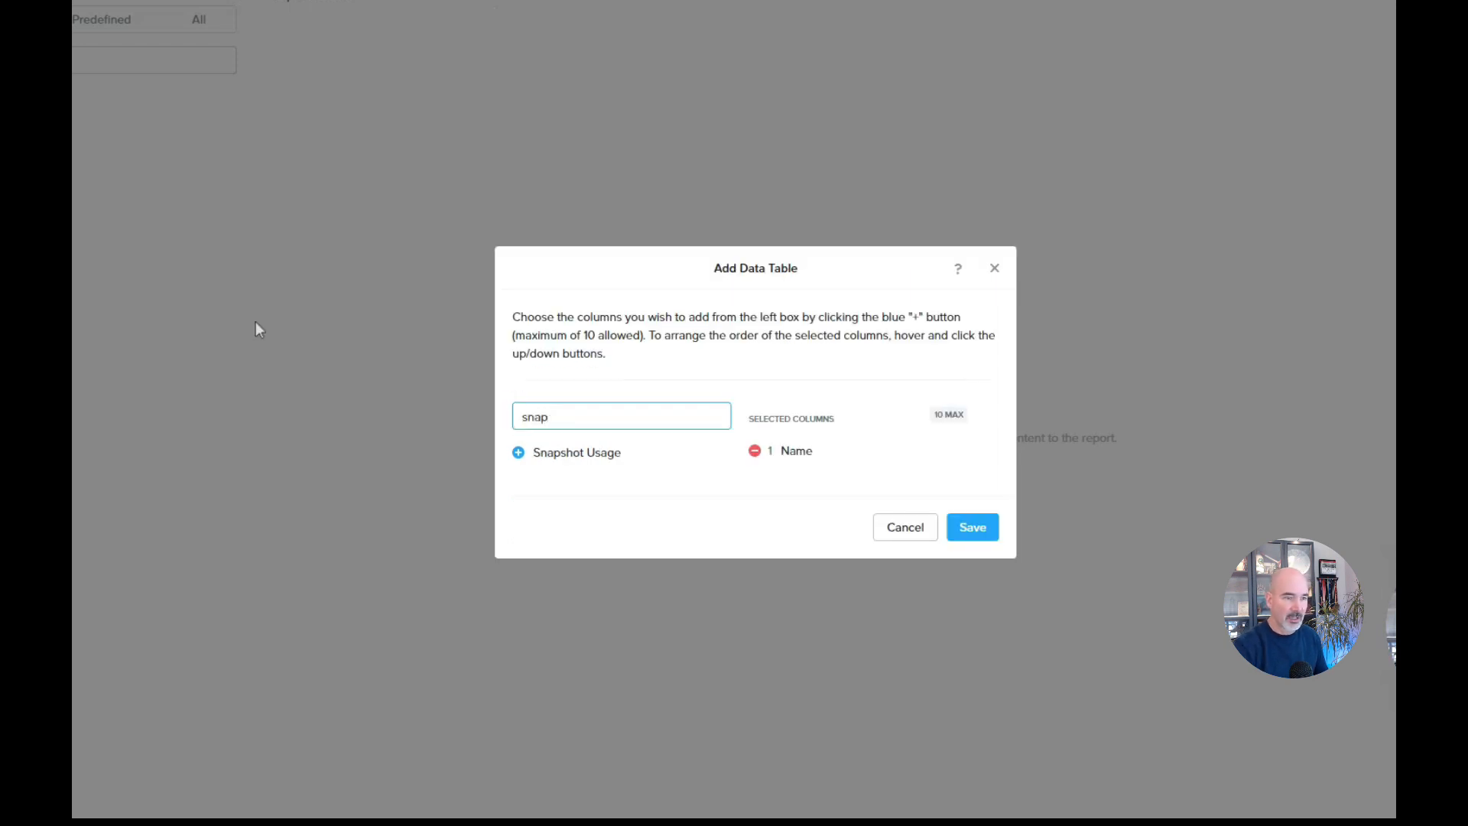
click(519, 452)
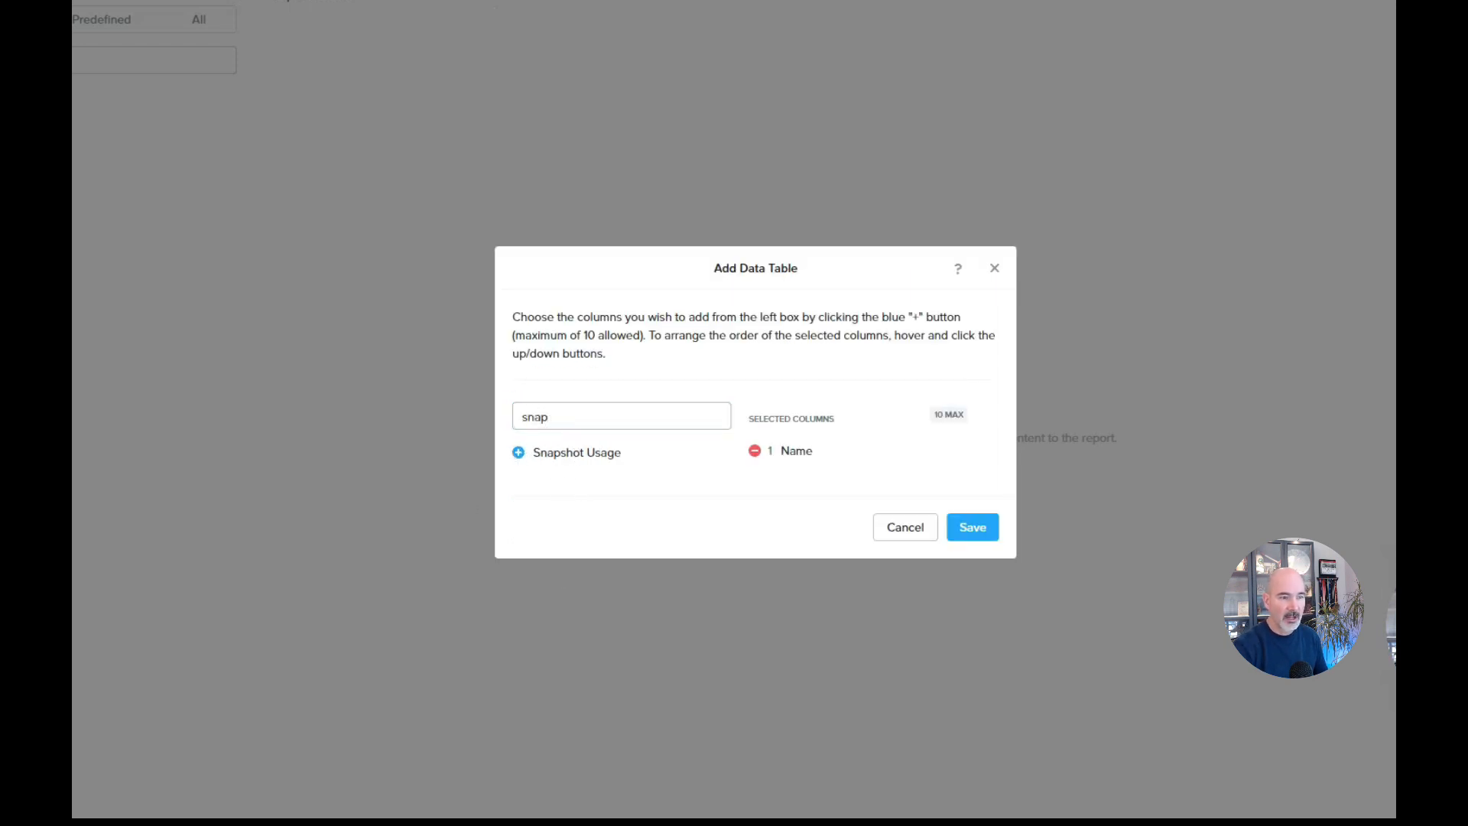
drag(583, 417, 324, 395)
key(BackSpace)
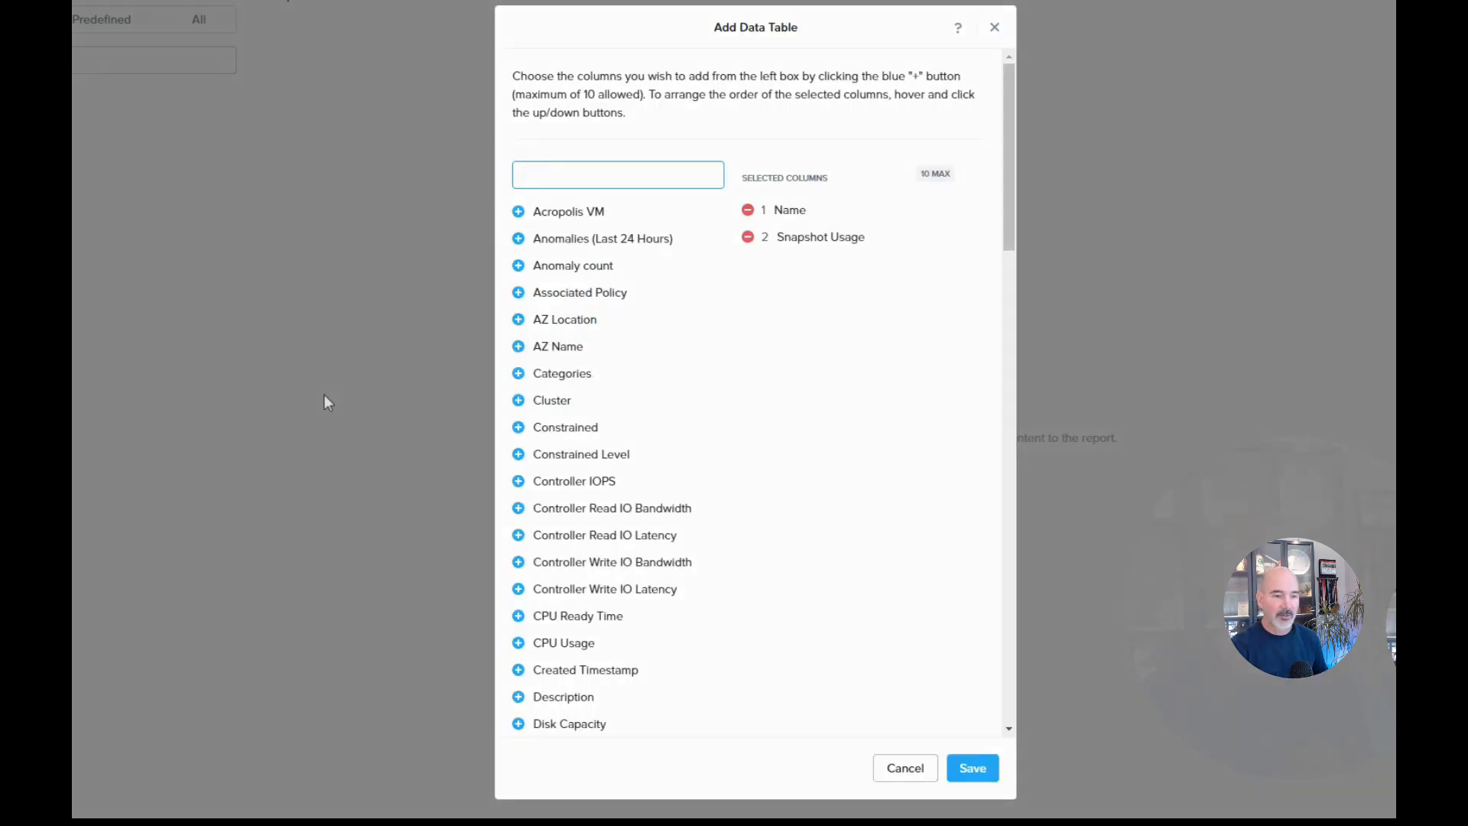
click(972, 767)
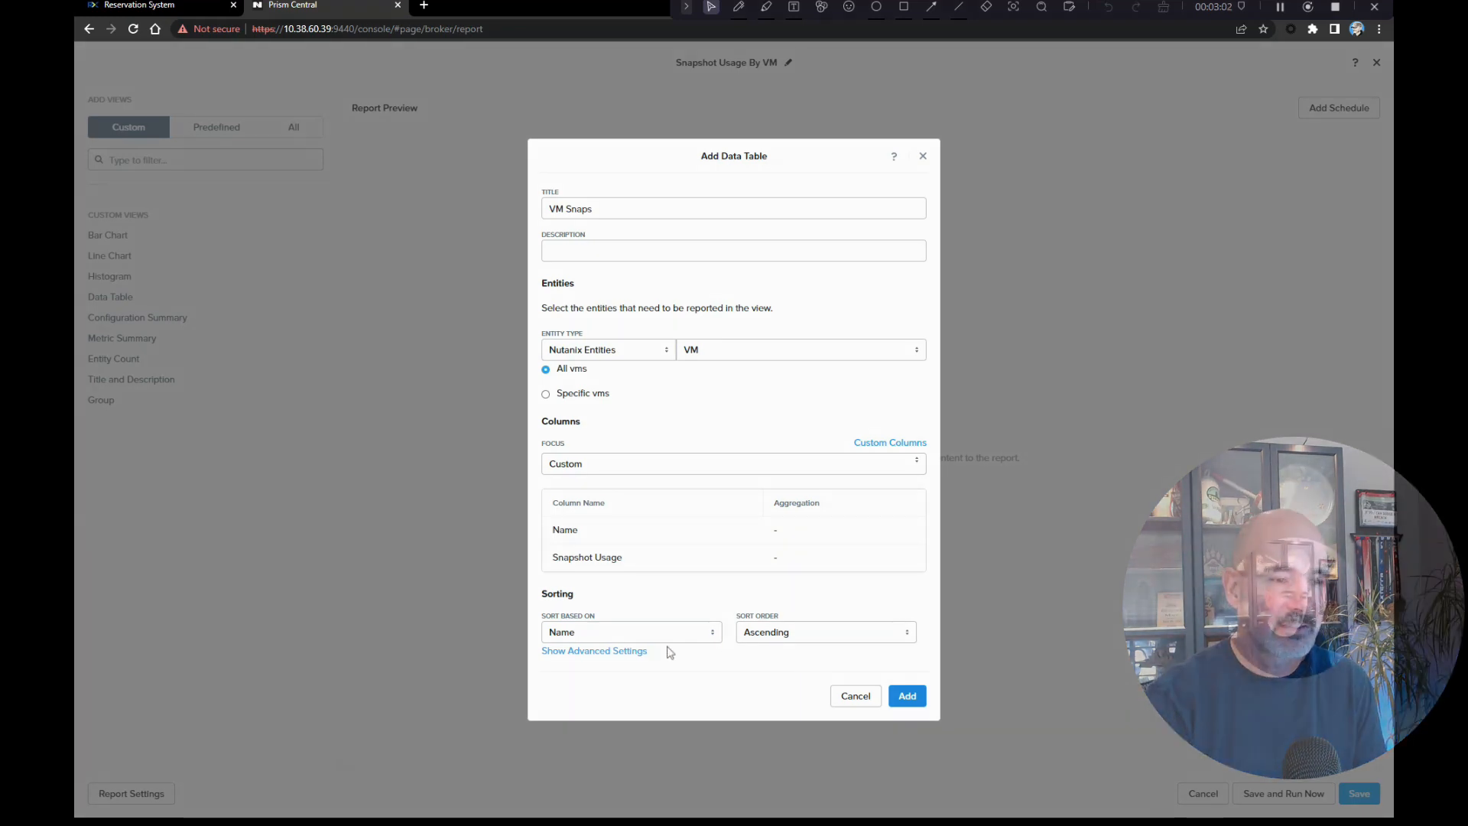
- Group the table's data by Cluster for all clusters and add the table to the report
click(619, 651)
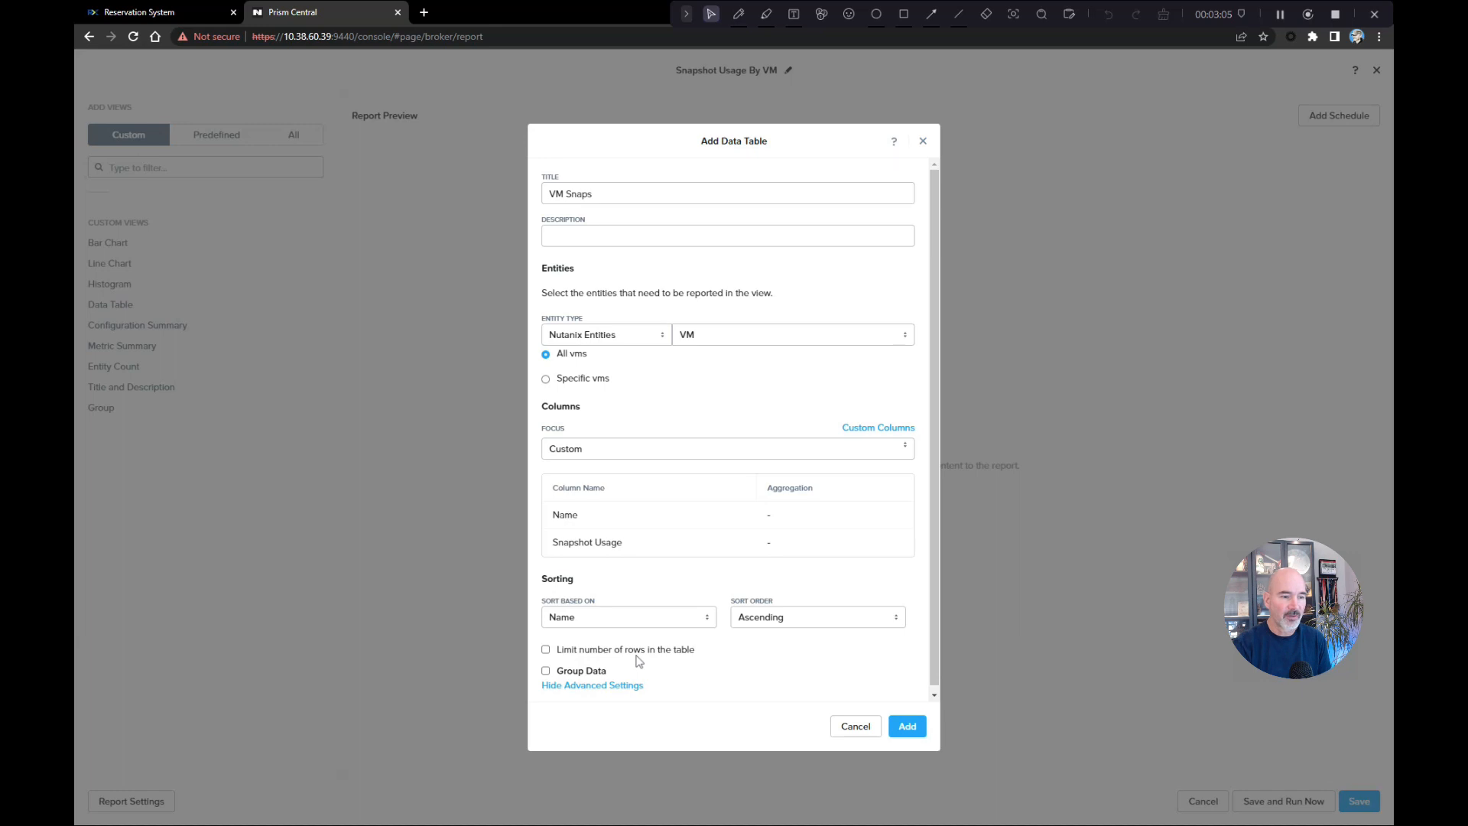
click(545, 671)
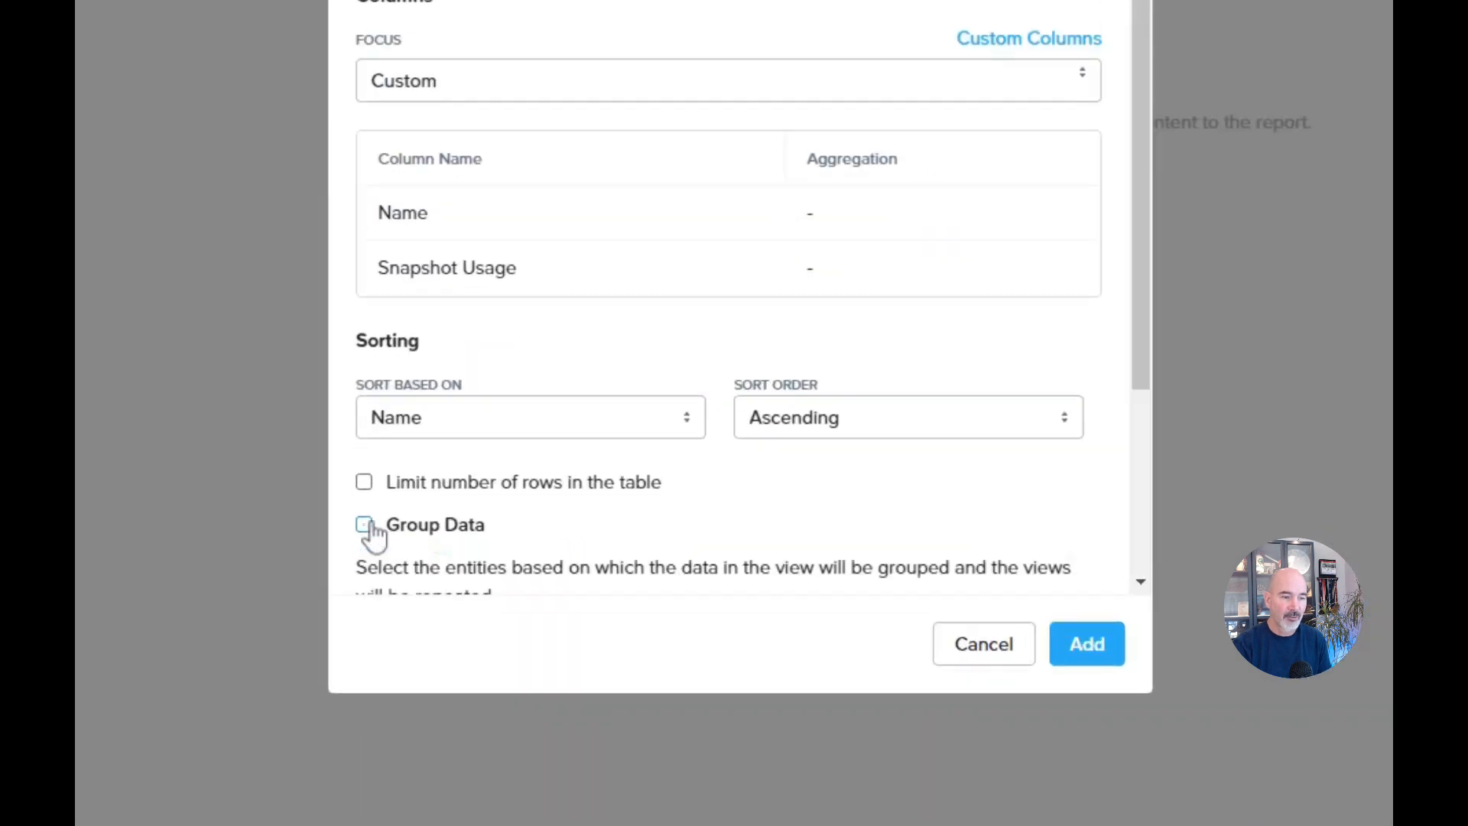
scroll(749, 496, down, 3)
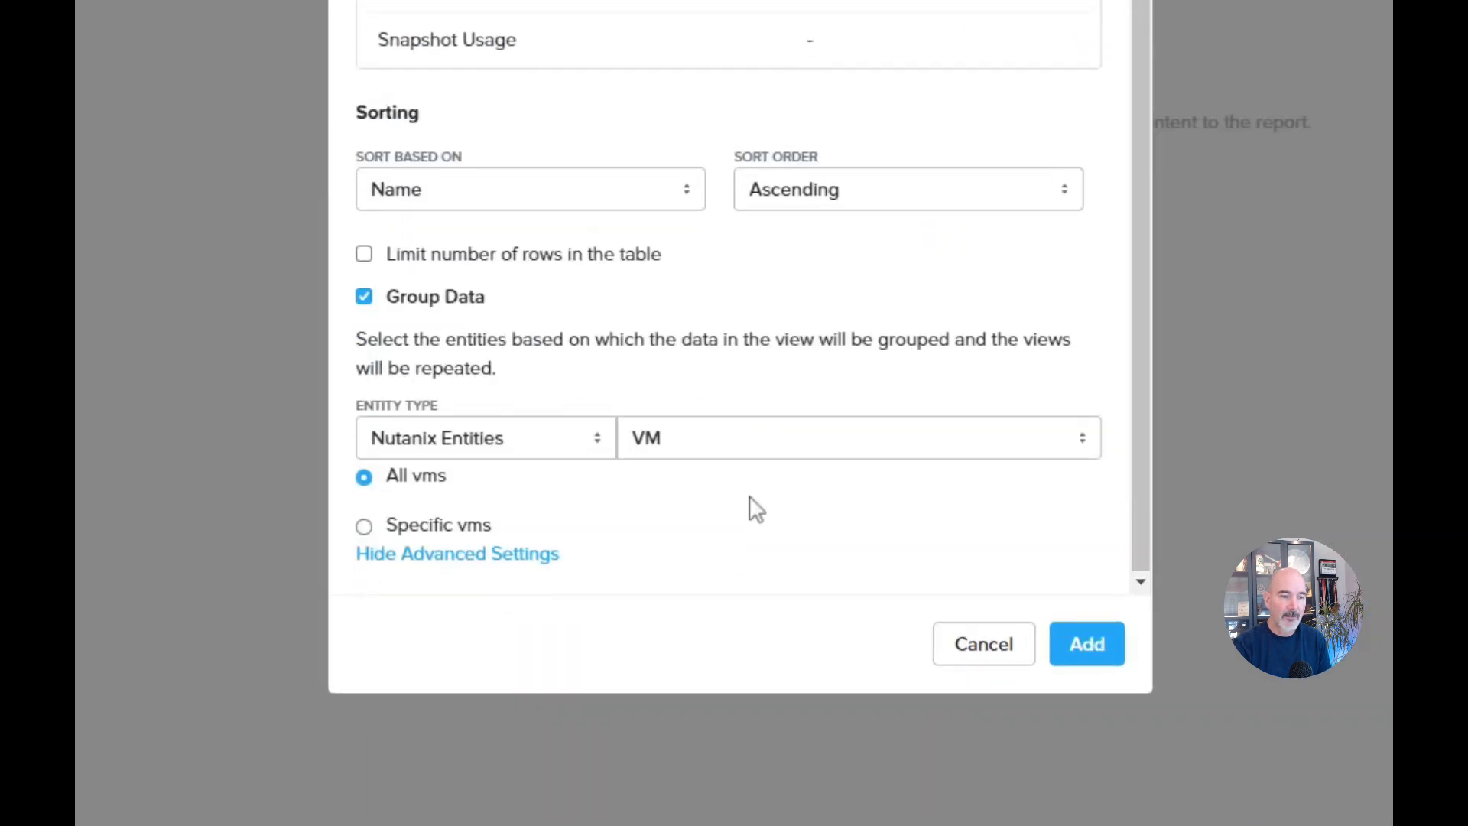
click(753, 440)
click(719, 526)
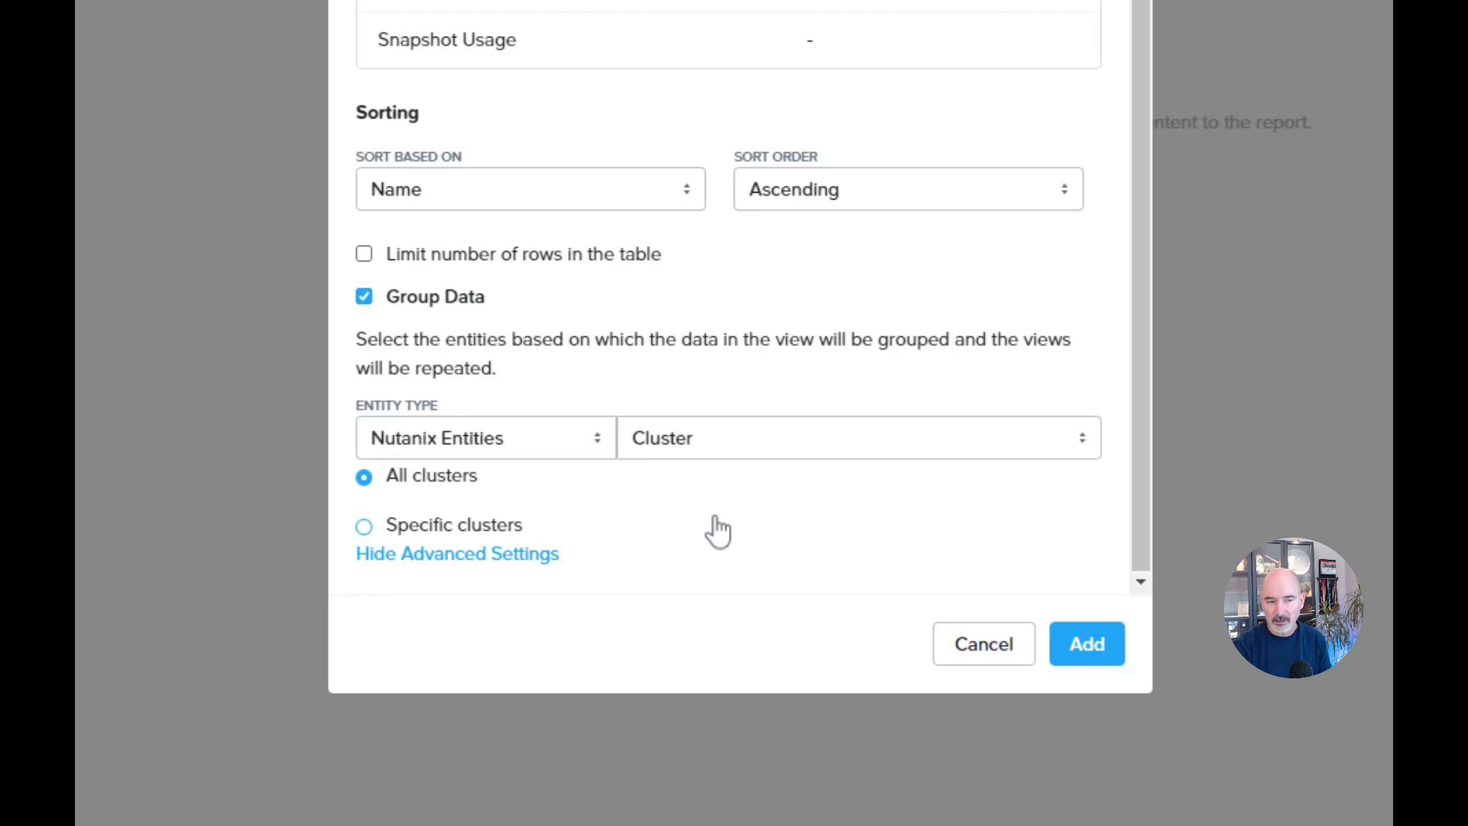
click(1087, 644)
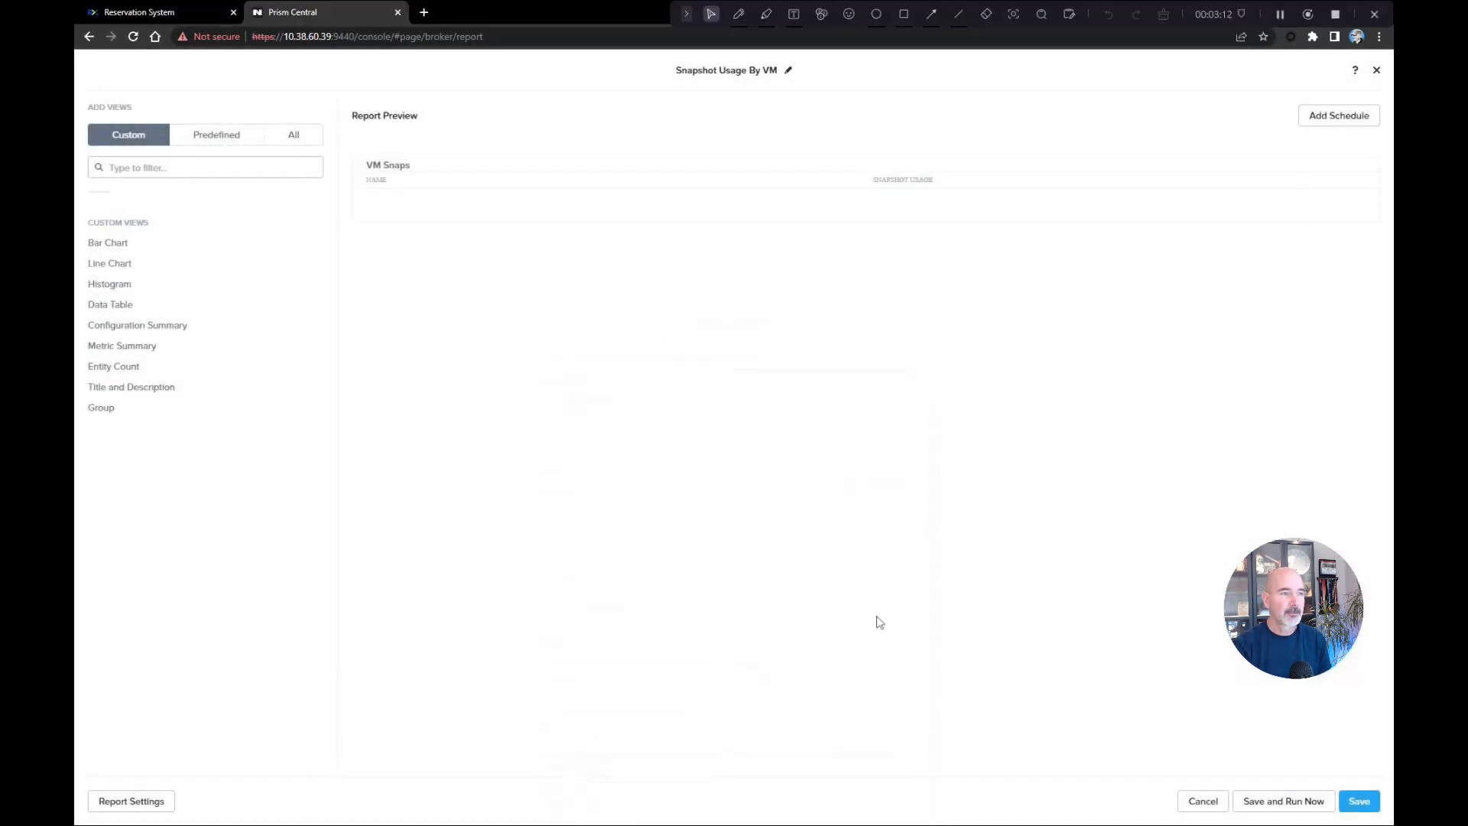
- Save the report and run it for the Last Week time period in PDF format
click(1281, 803)
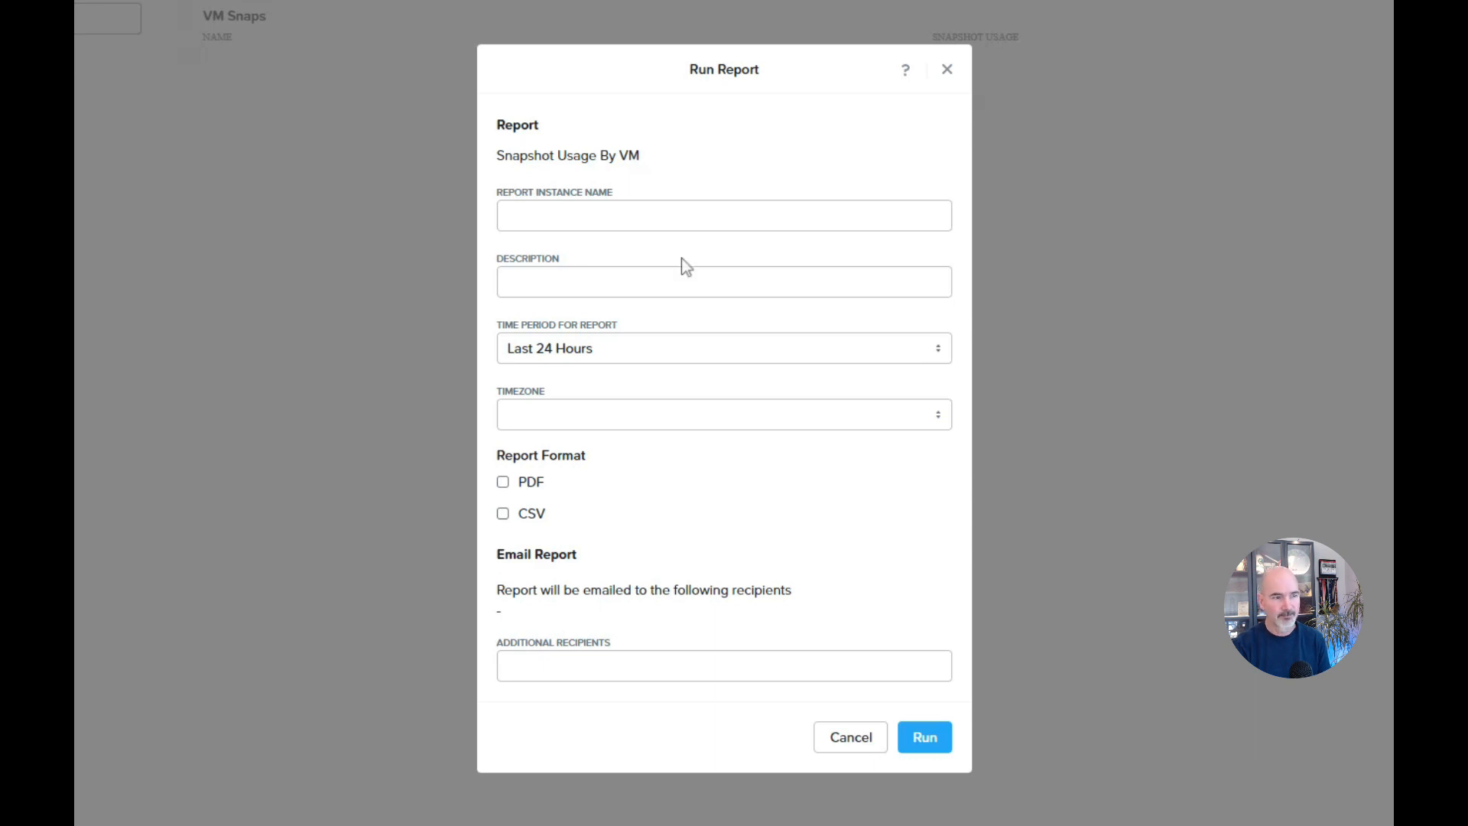
click(686, 344)
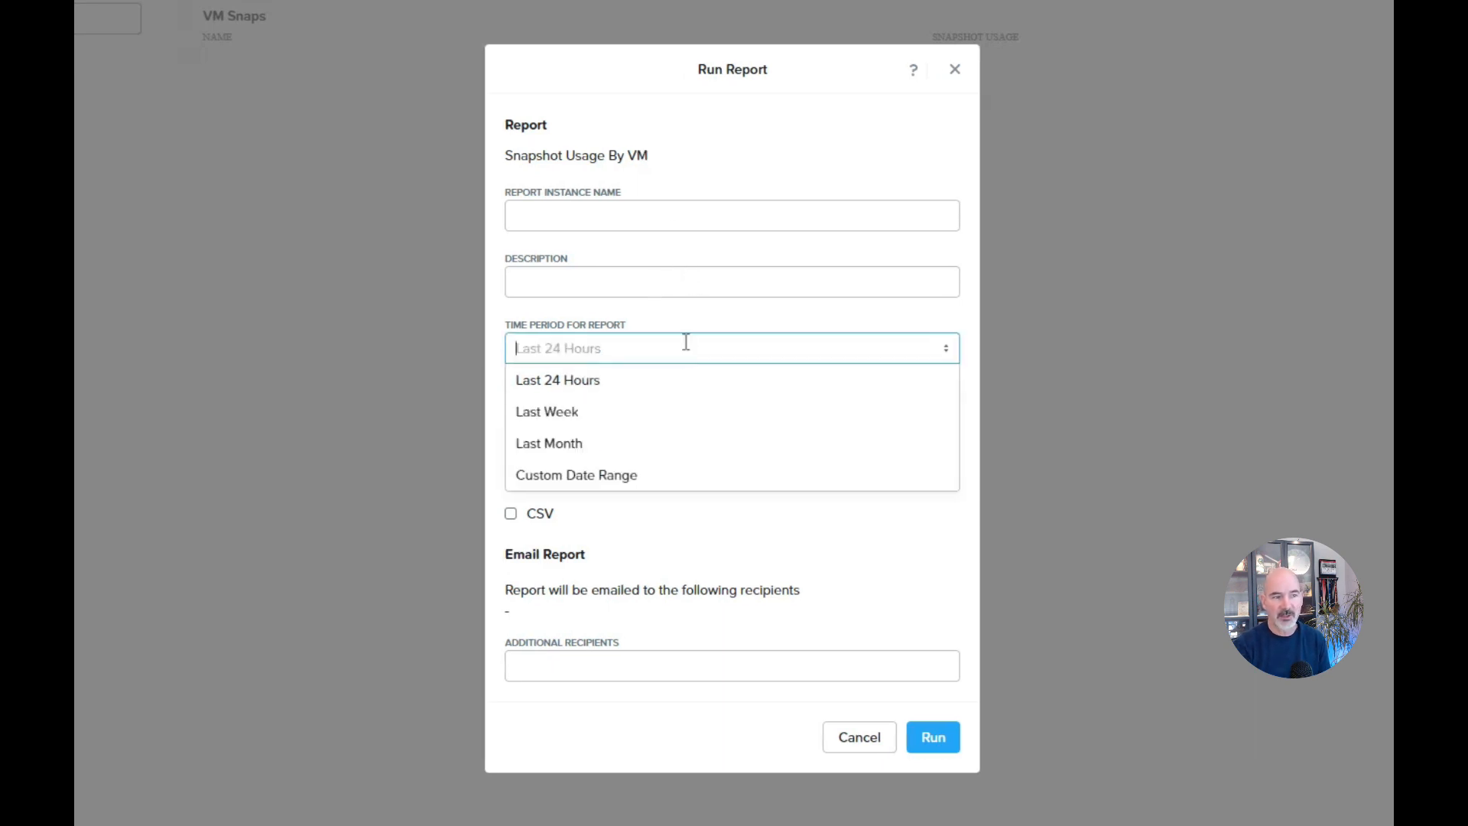
click(660, 420)
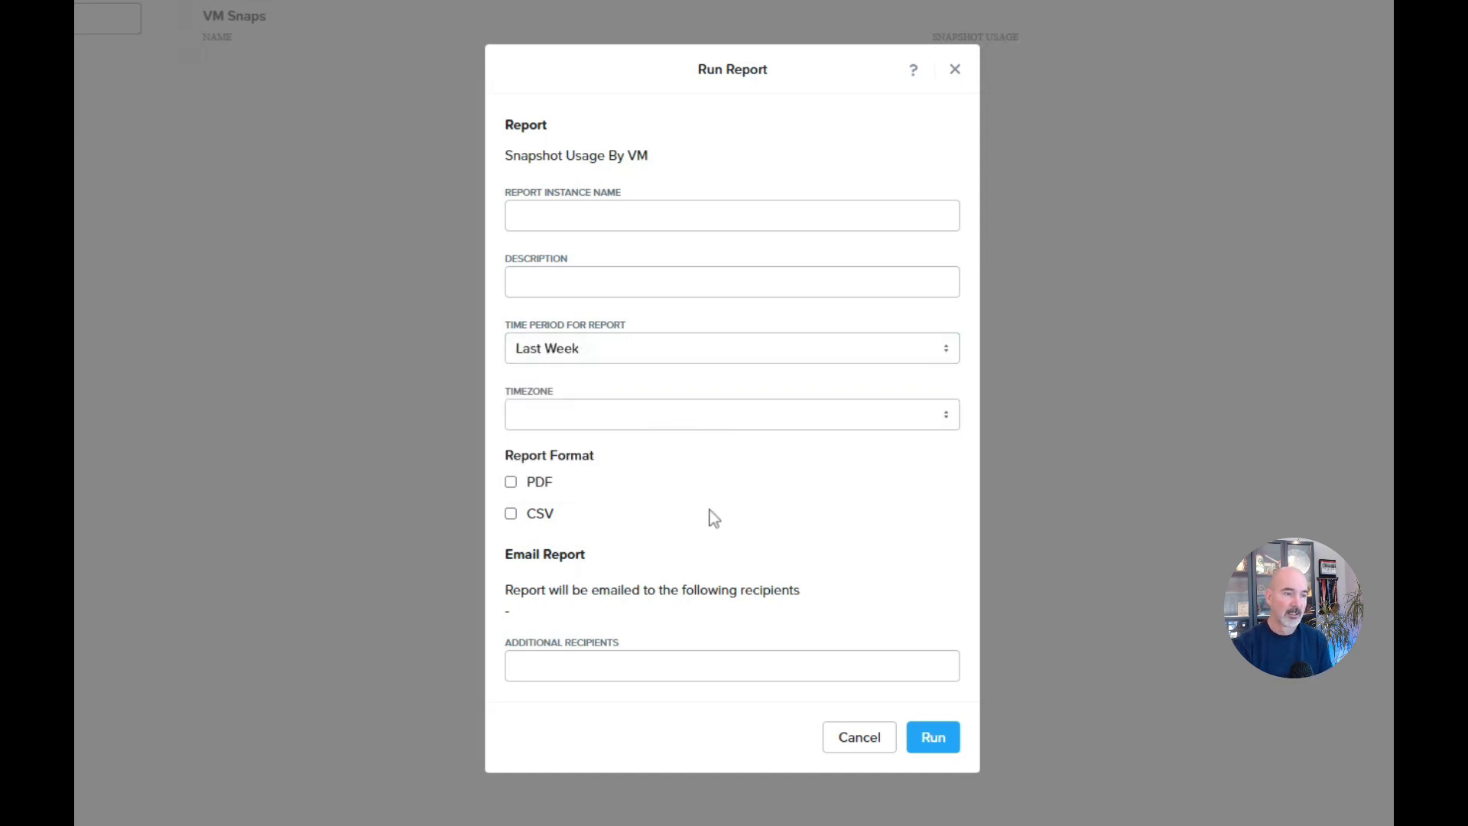
click(512, 483)
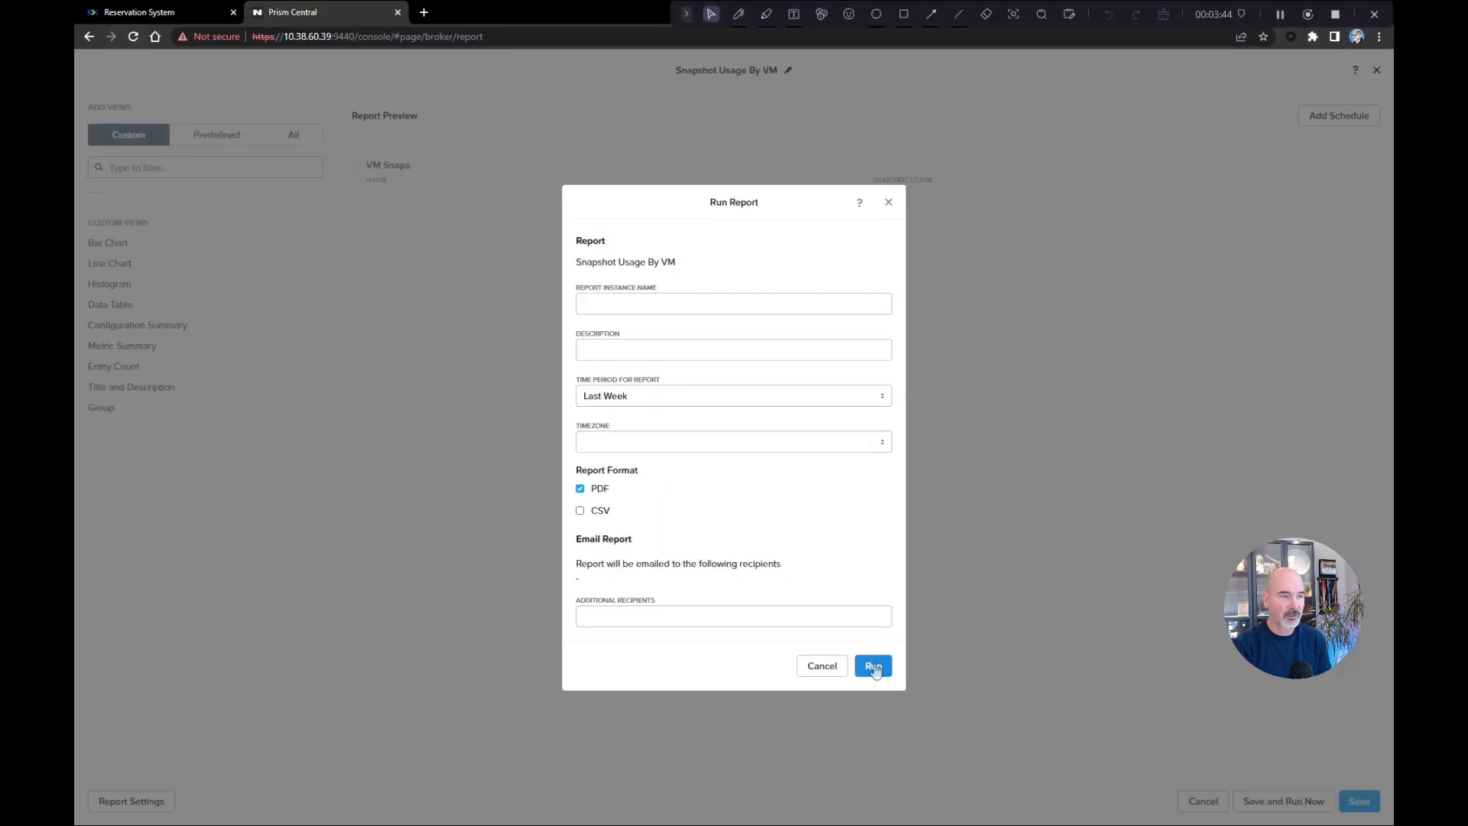
click(872, 666)
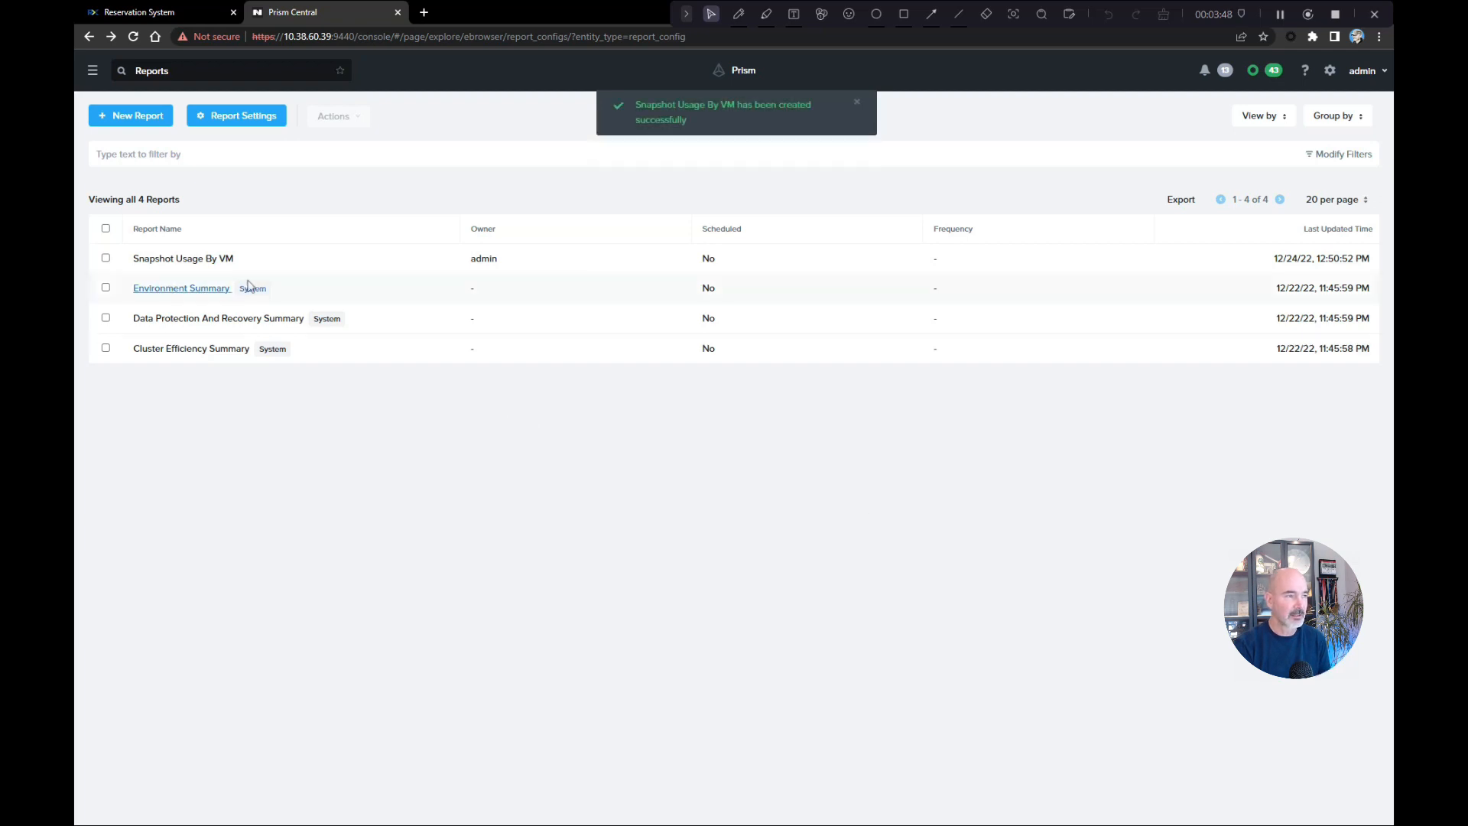
- Download the generated PDF of the Snapshot Usage By VM report and open it
click(183, 259)
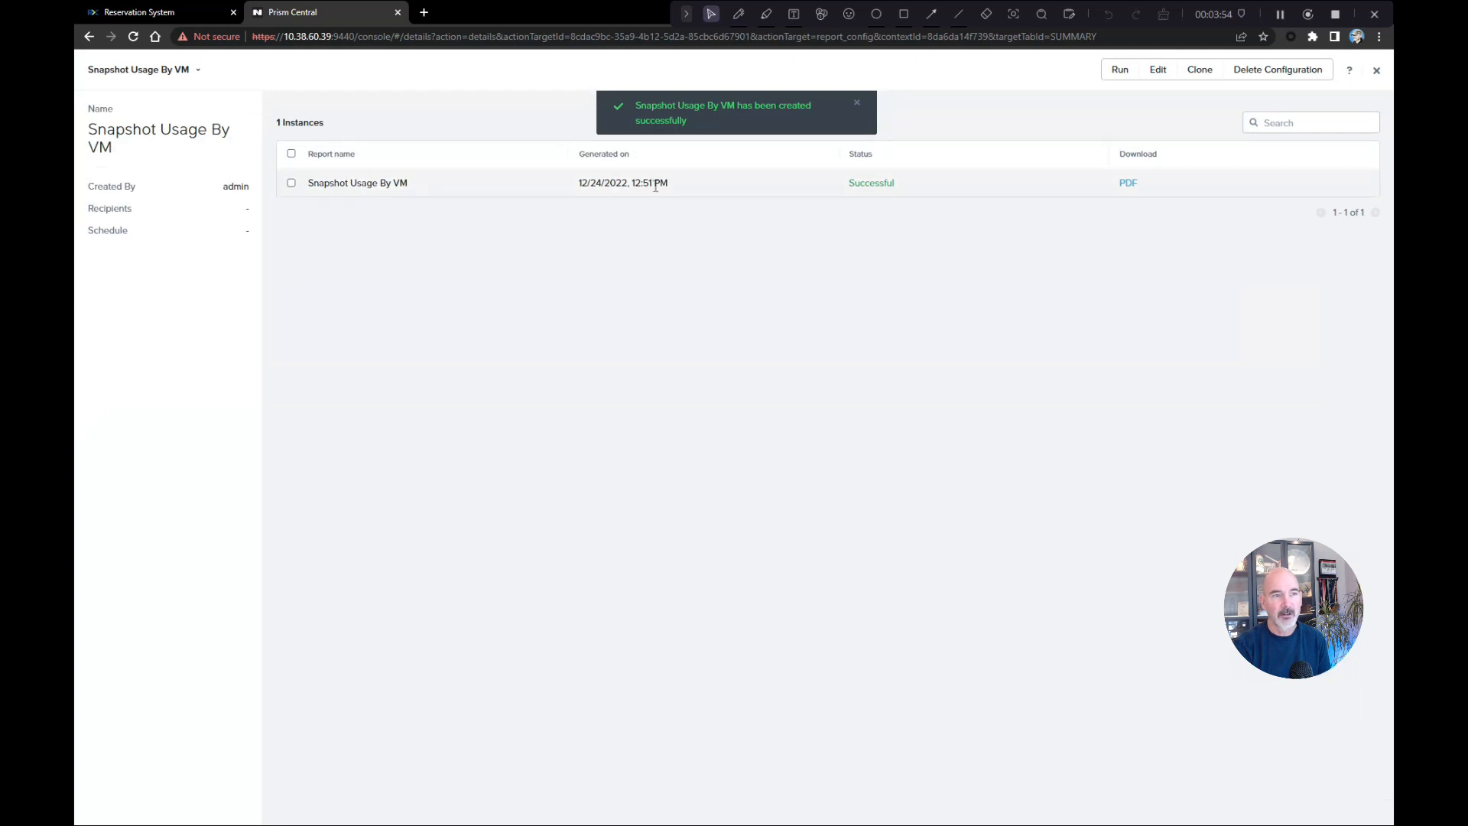
click(1128, 184)
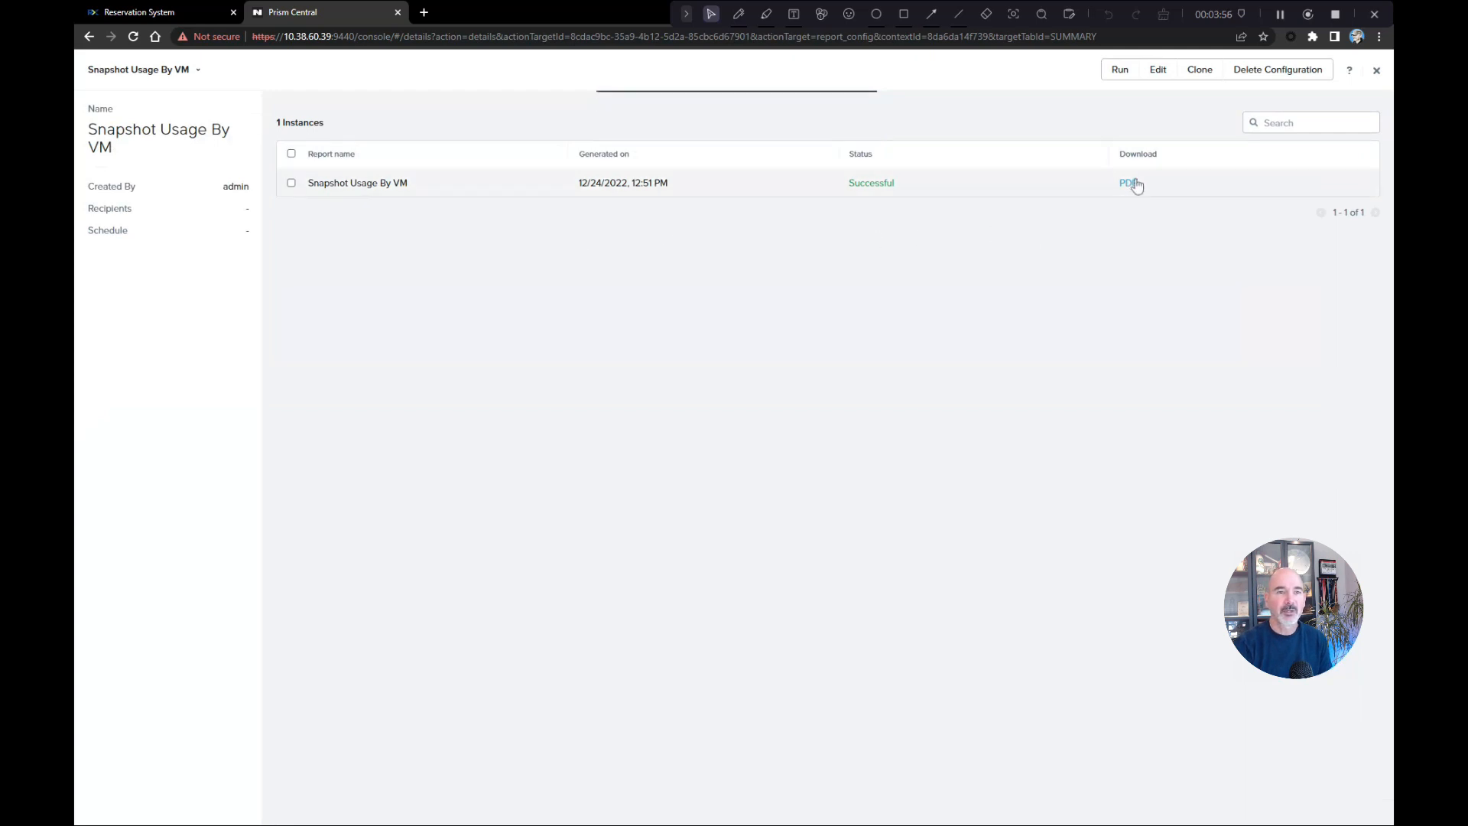
click(153, 806)
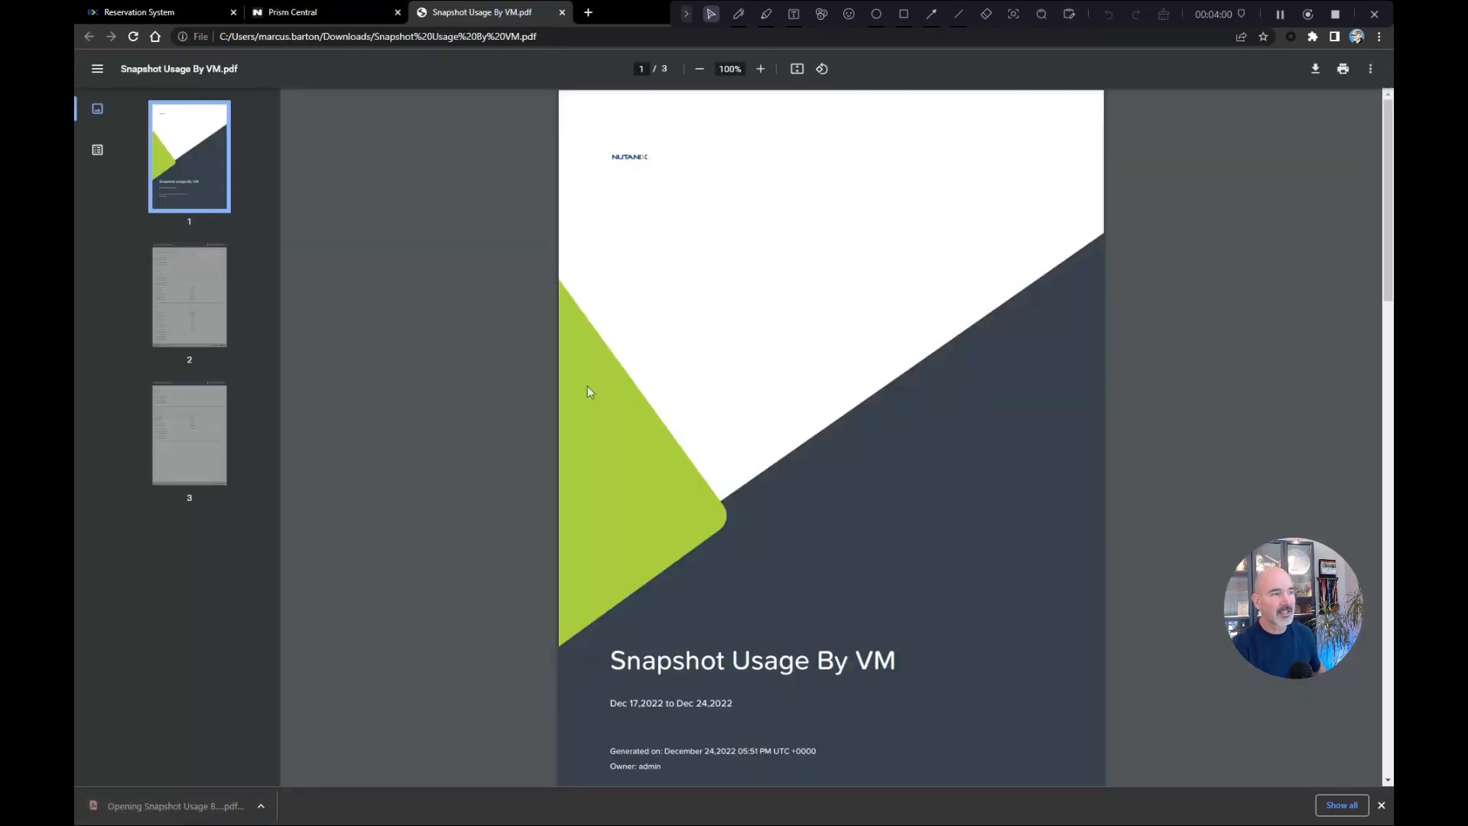
- Enlarge the Snapshot Usage By VM PDF and examine page 2's snapshot usage tables for the OMA-197 and PHX-175 clusters
scroll(808, 421, up, 3)
scroll(808, 422, up, 1)
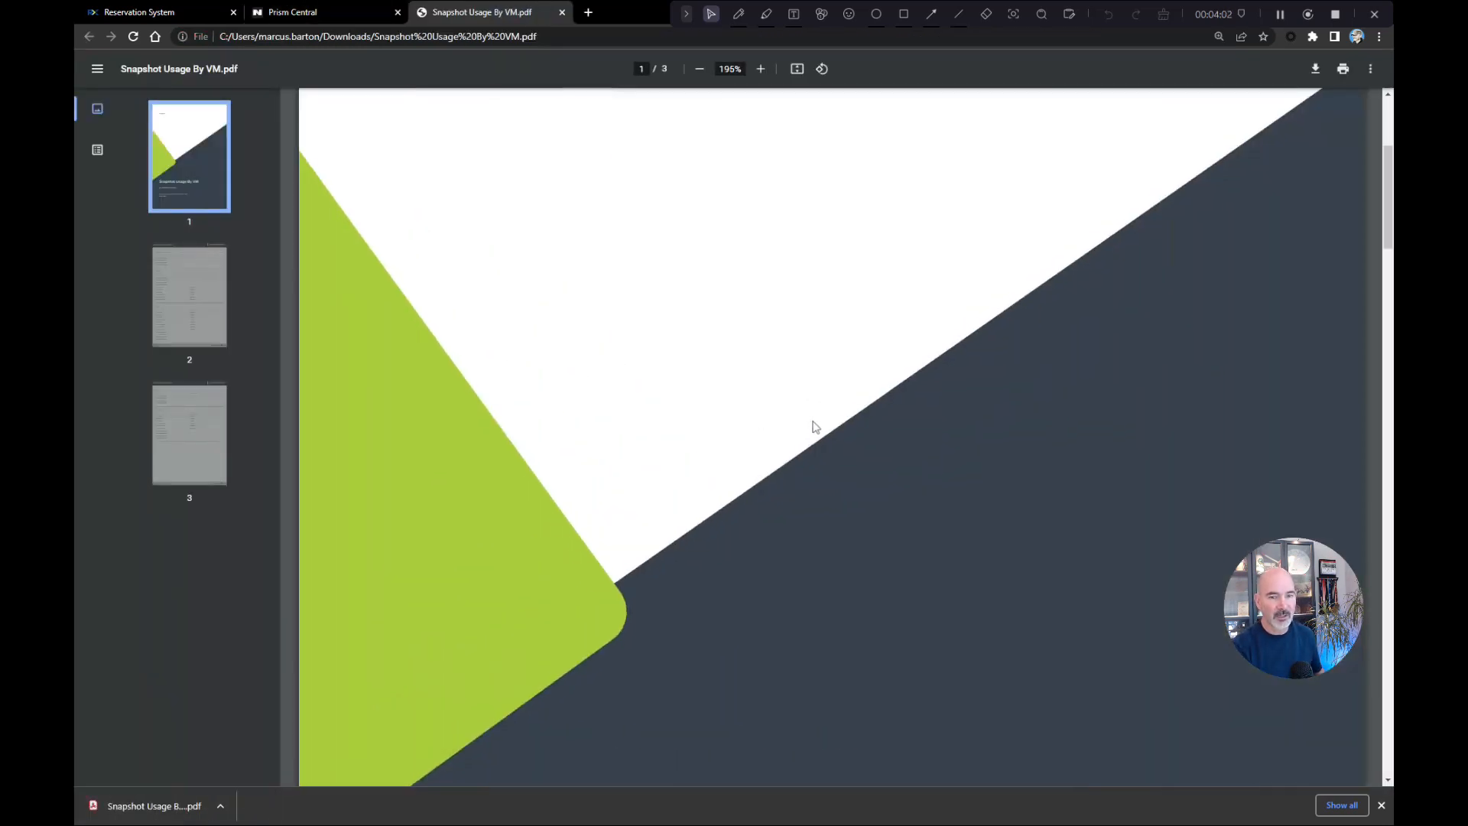
click(186, 317)
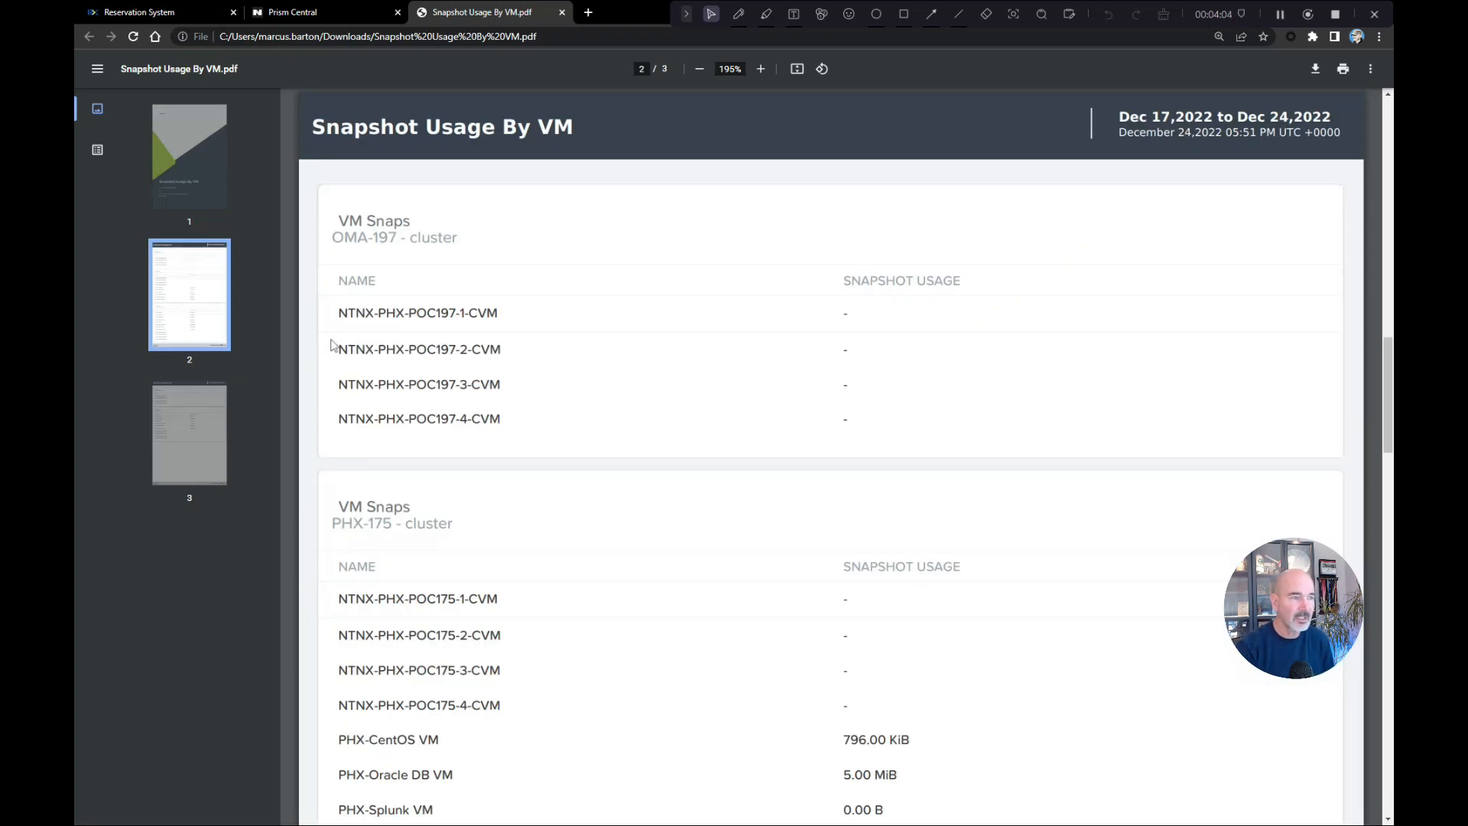
drag(398, 240, 329, 237)
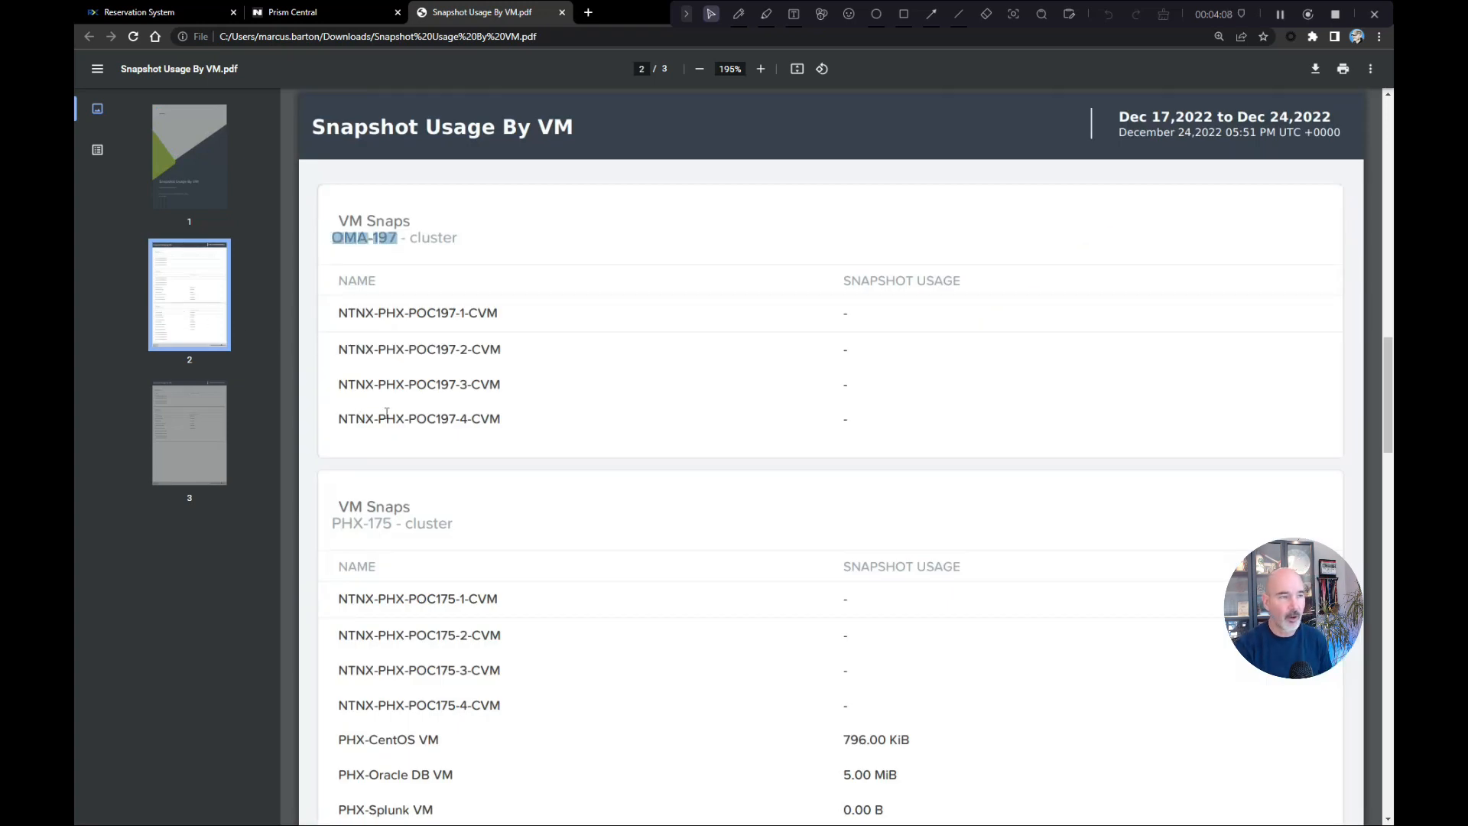
click(461, 285)
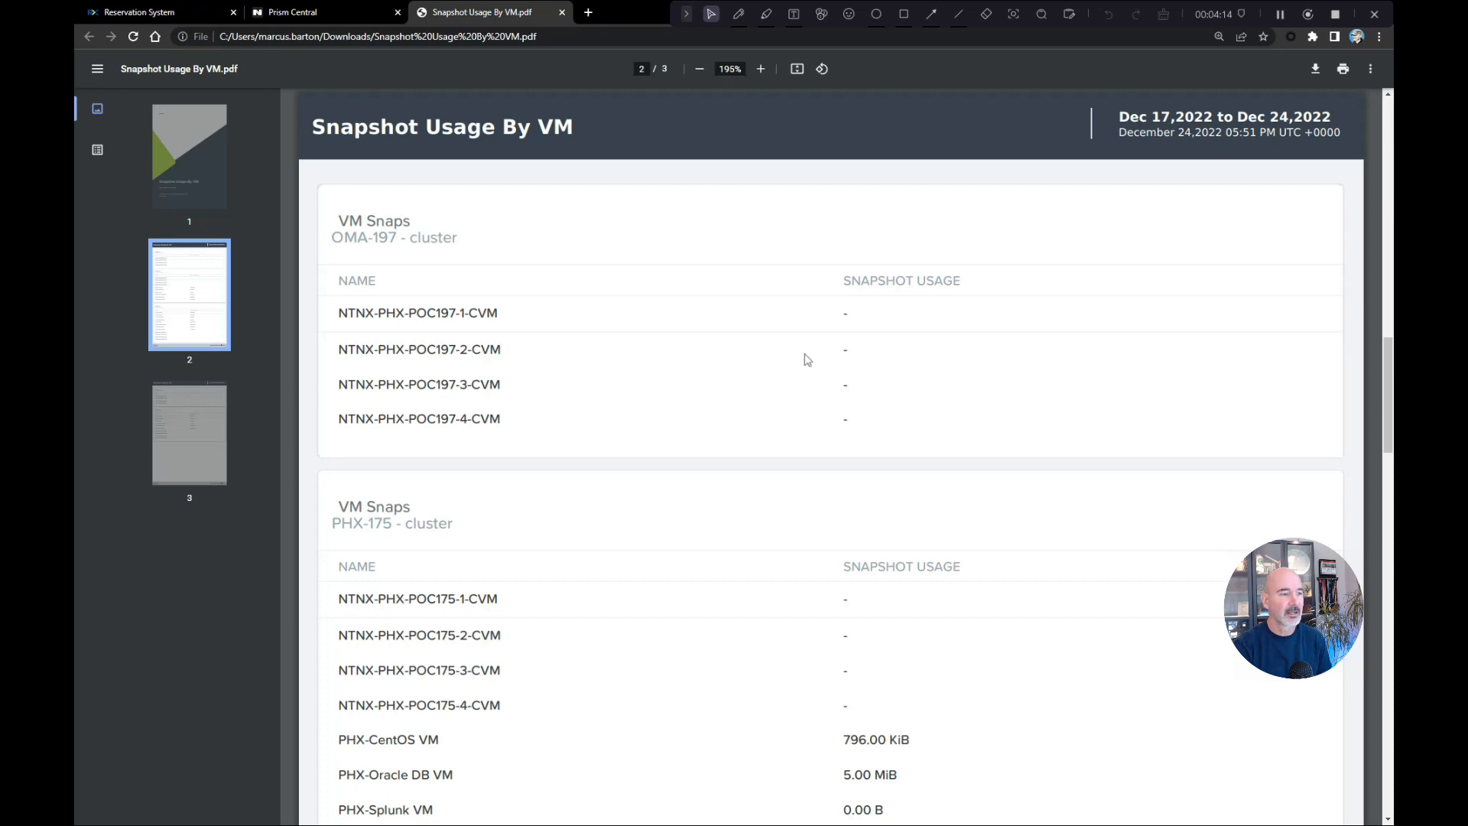
drag(1390, 354, 1389, 409)
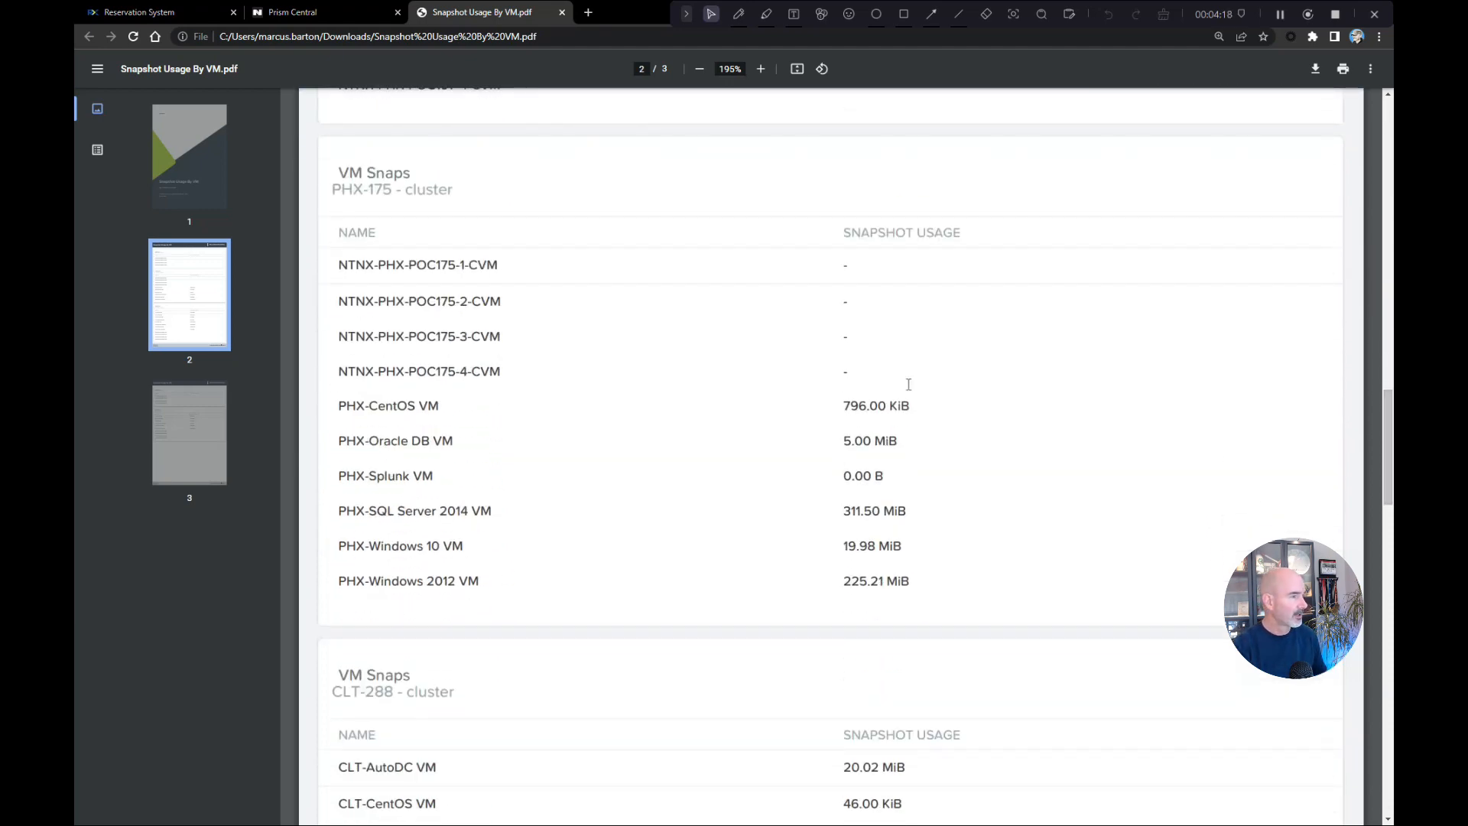
- Compare the site replication diagram in the slideshow with the PDF's snapshot usage tables for the PHX-175, CLT-288, RDU-287 and CHI-281 clusters
key(alt+Tab)
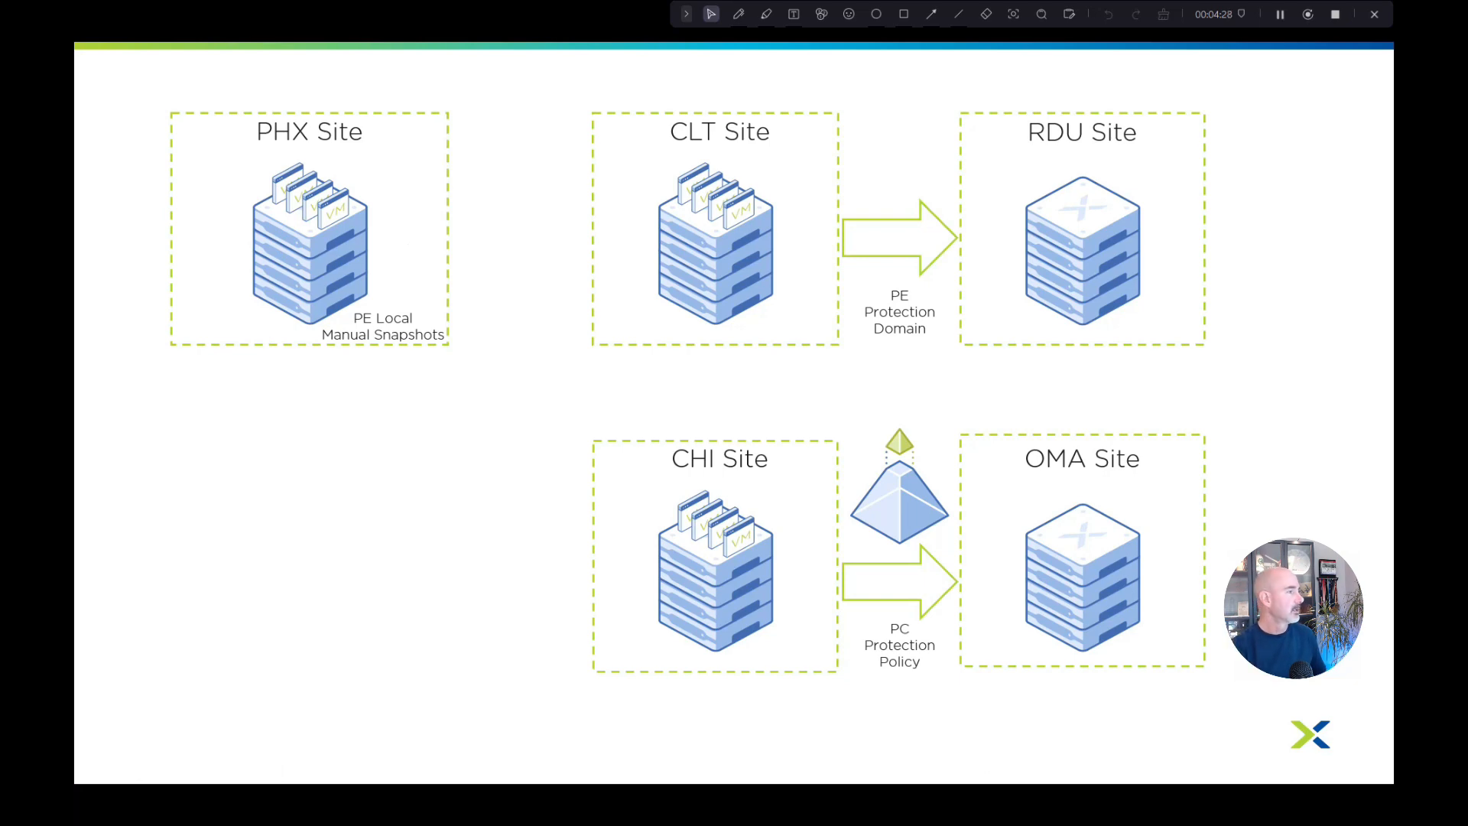
key(alt+Tab)
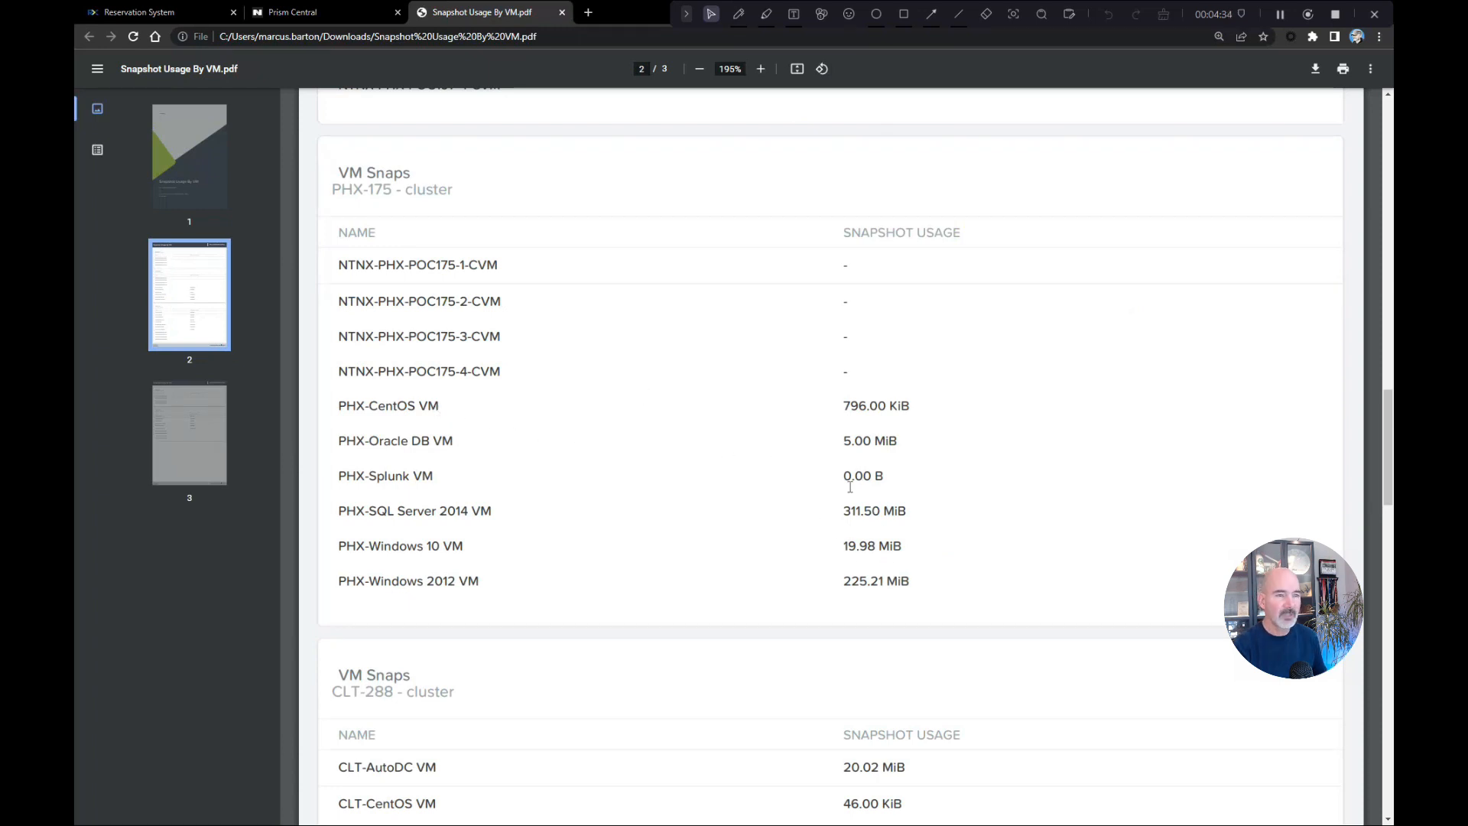
key(alt+Tab)
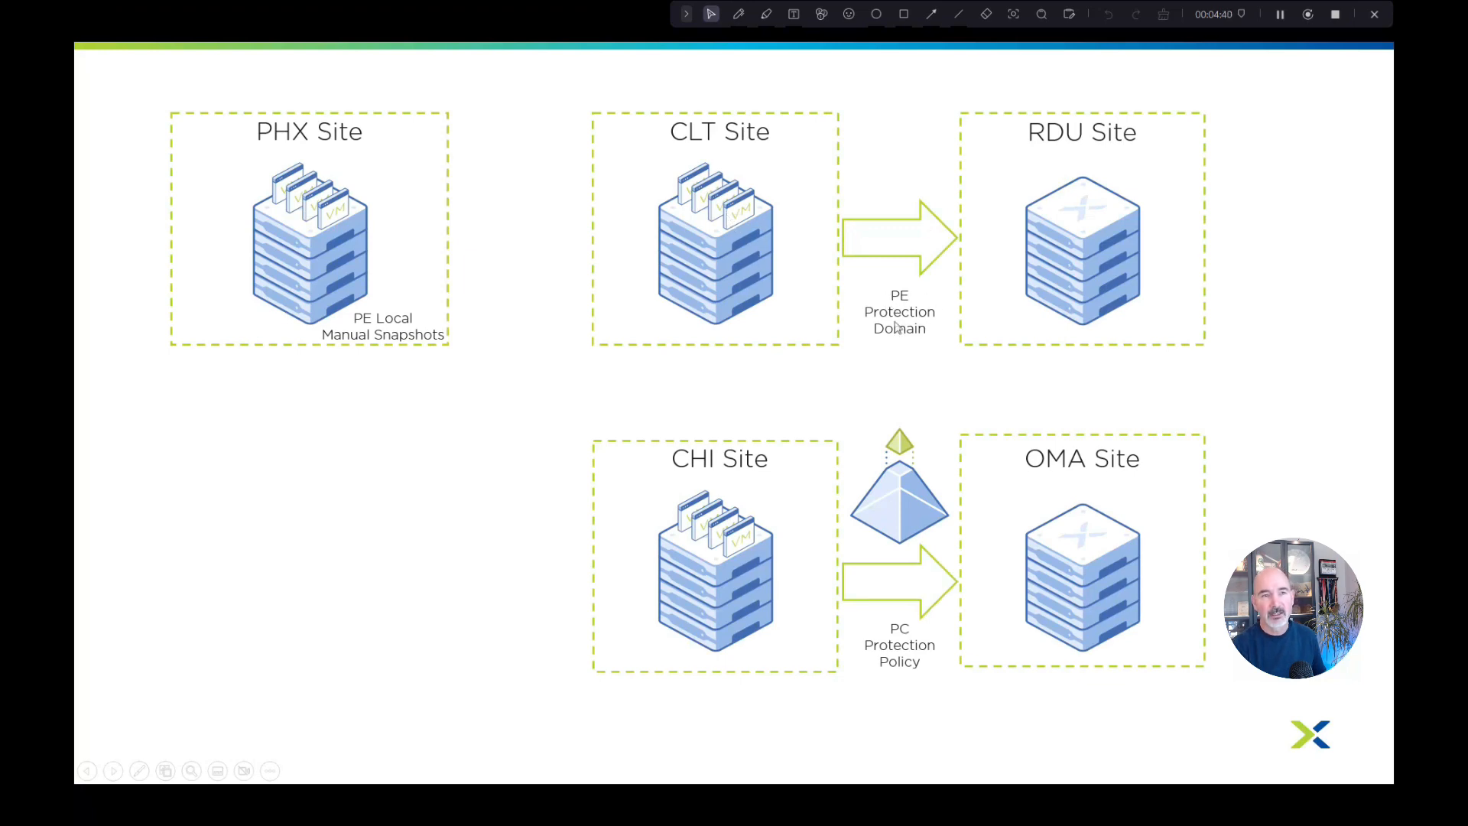
key(alt+Tab)
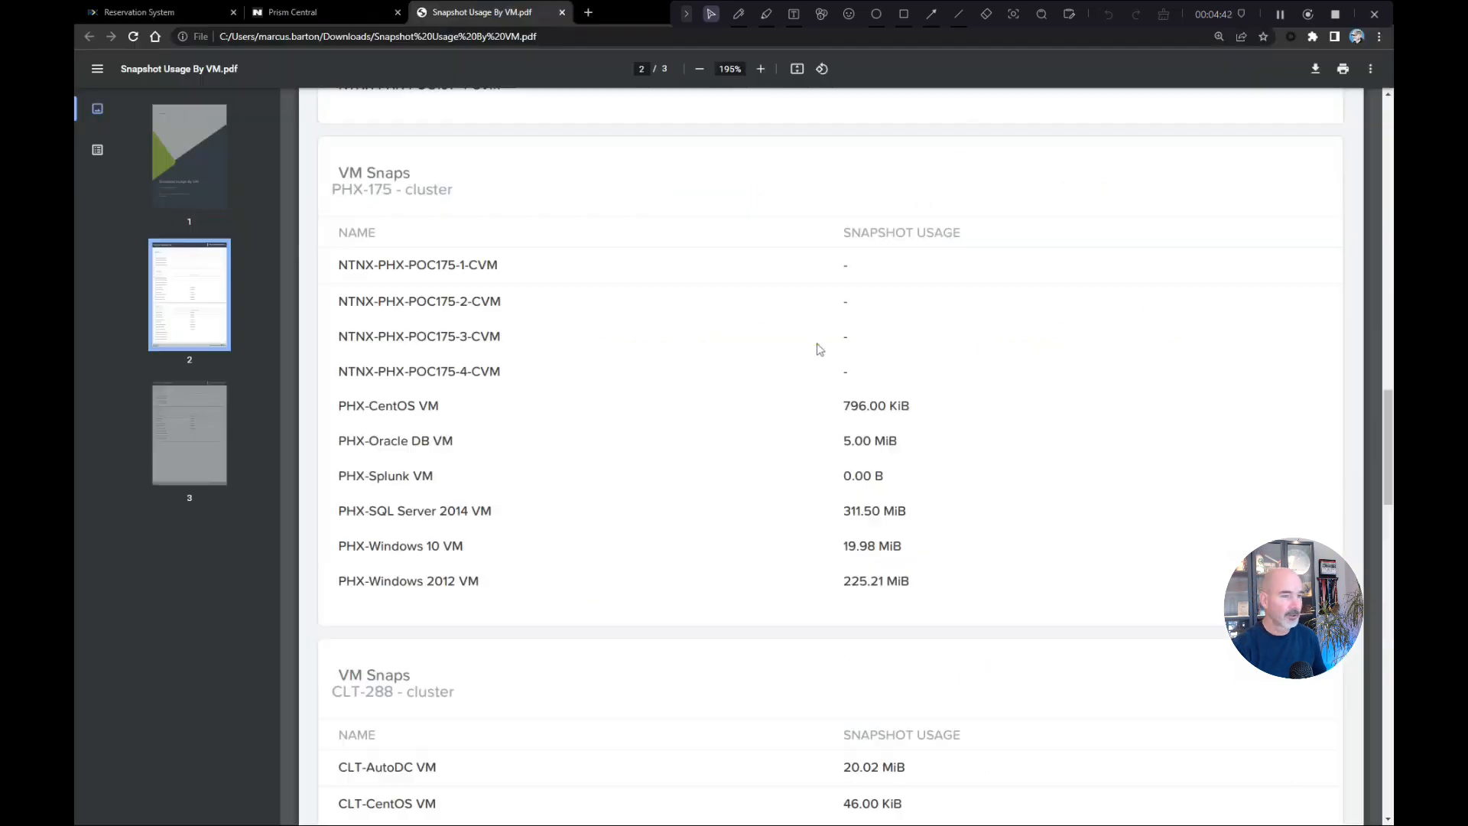
scroll(814, 340, down, 6)
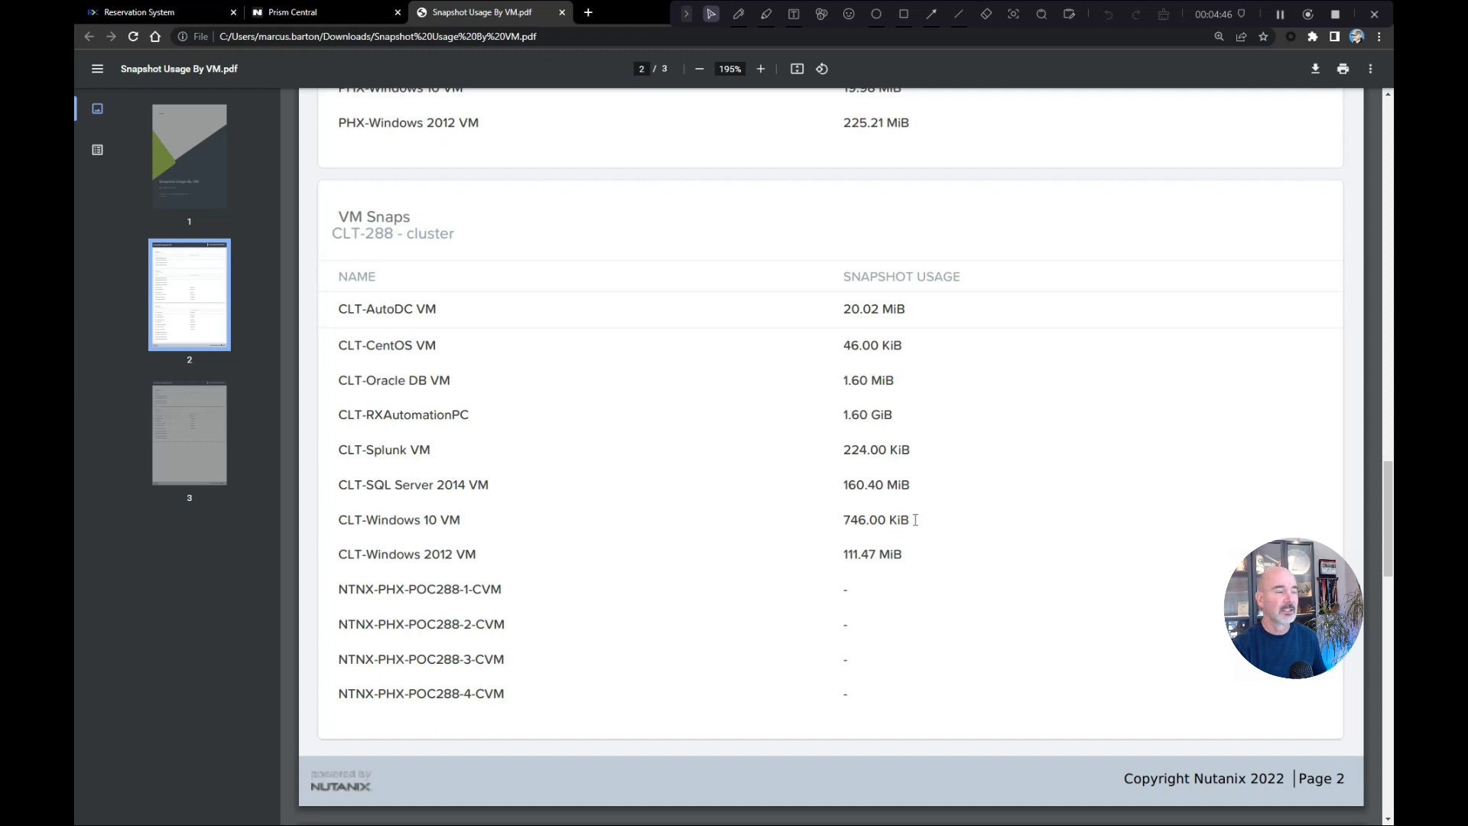
key(alt+Tab)
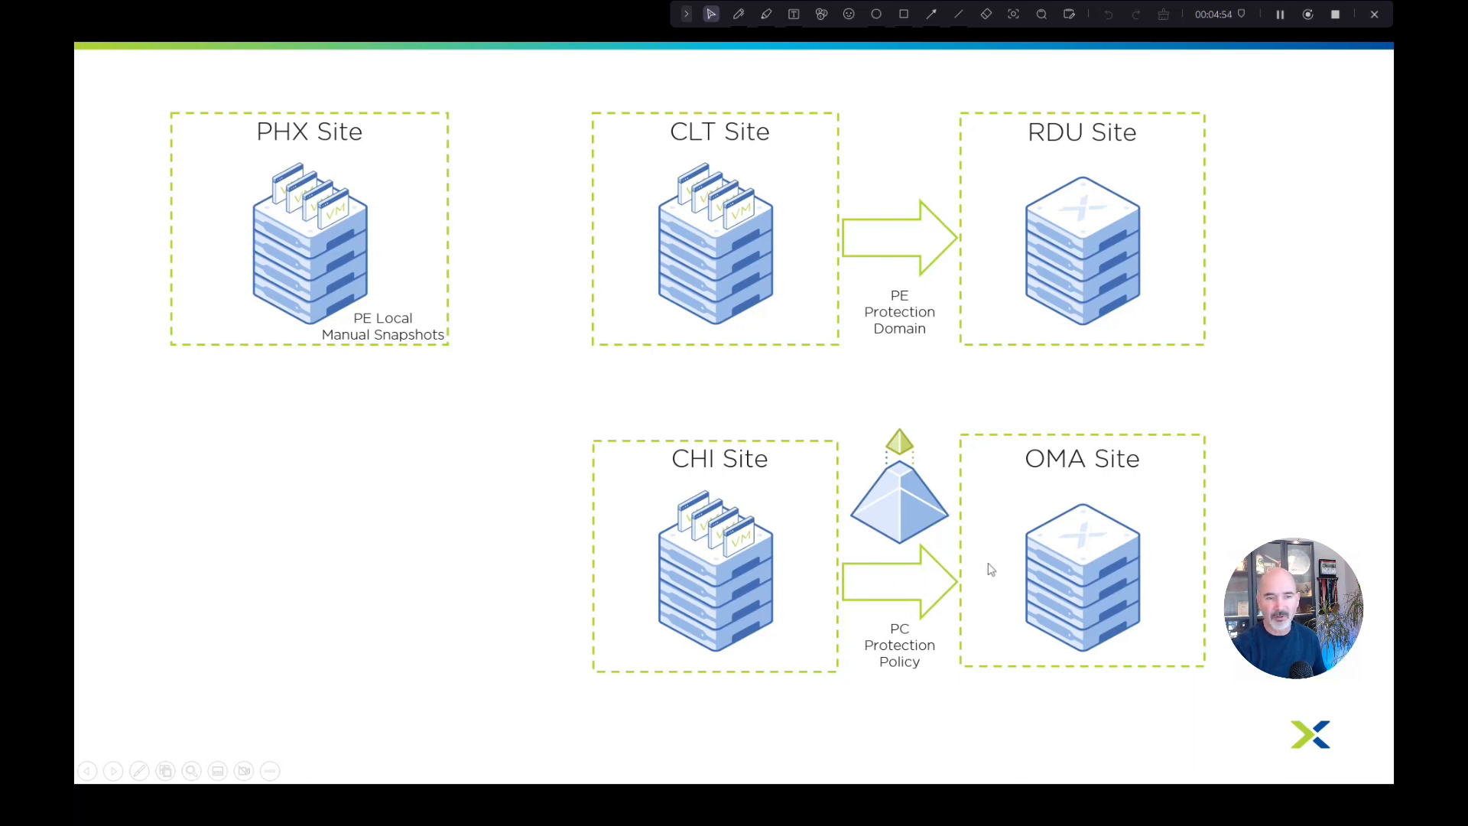
key(alt+Tab)
scroll(733, 489, down, 5)
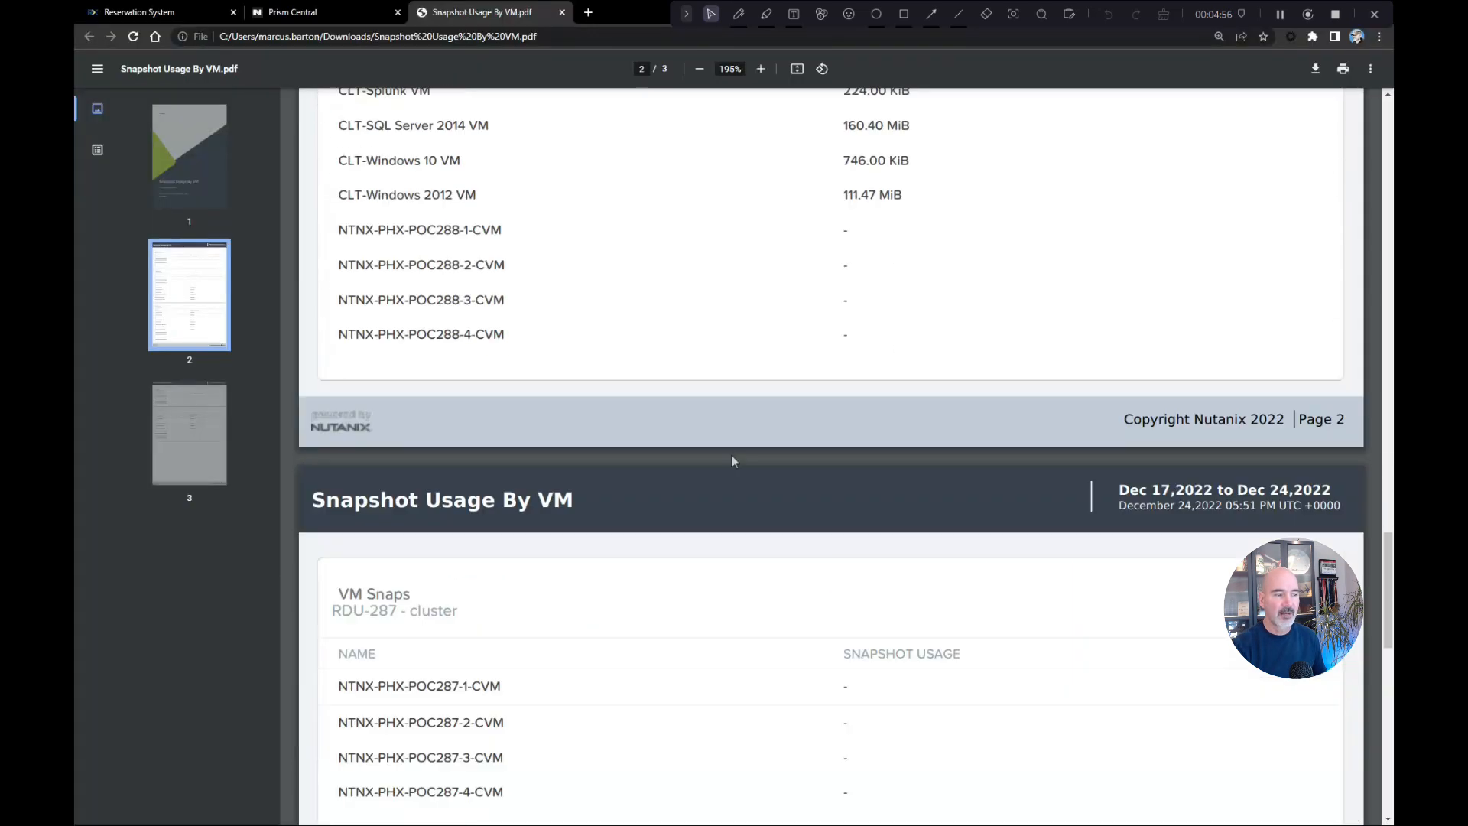
scroll(732, 461, down, 7)
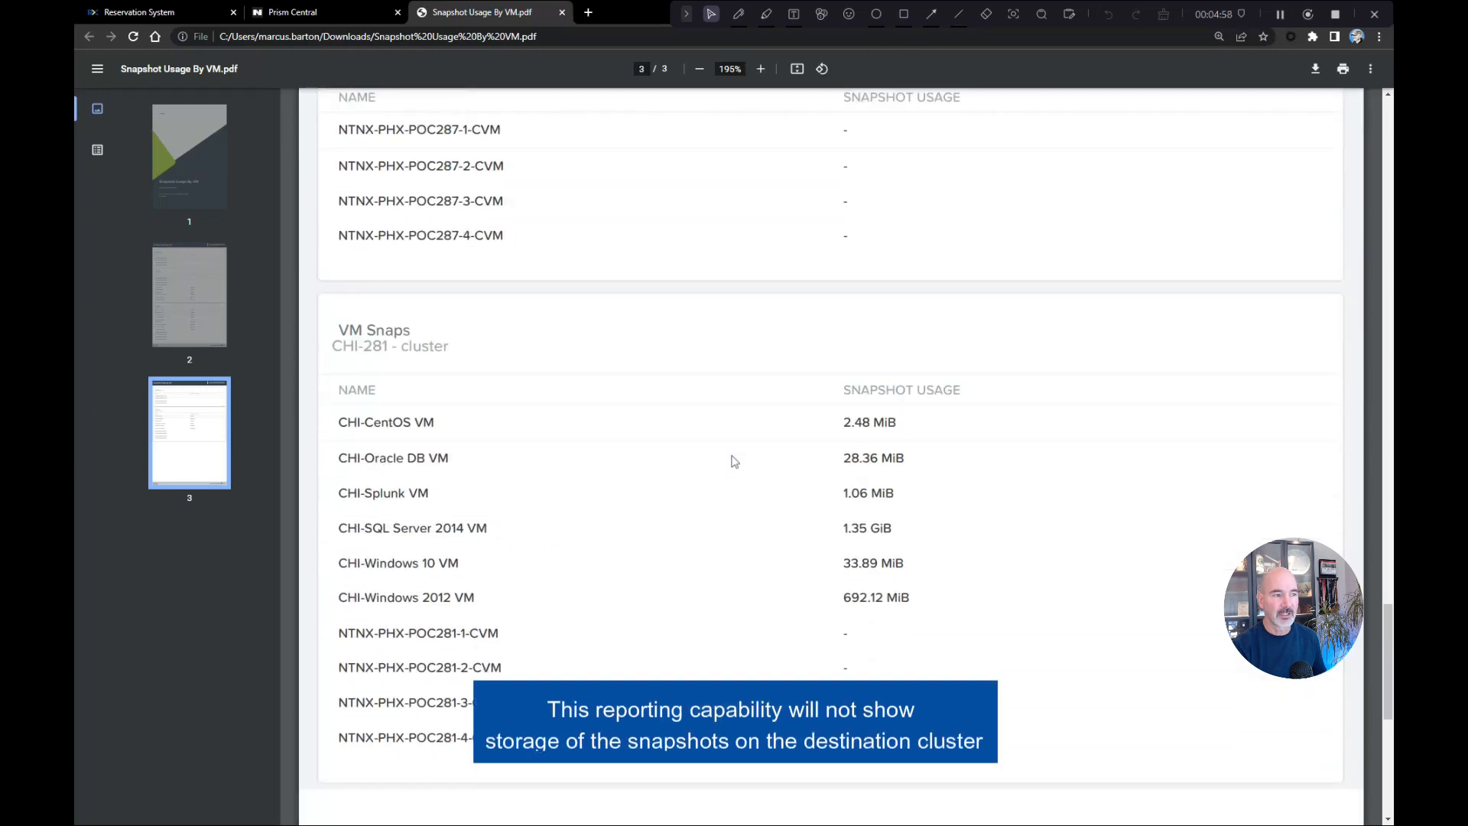
scroll(734, 461, down, 3)
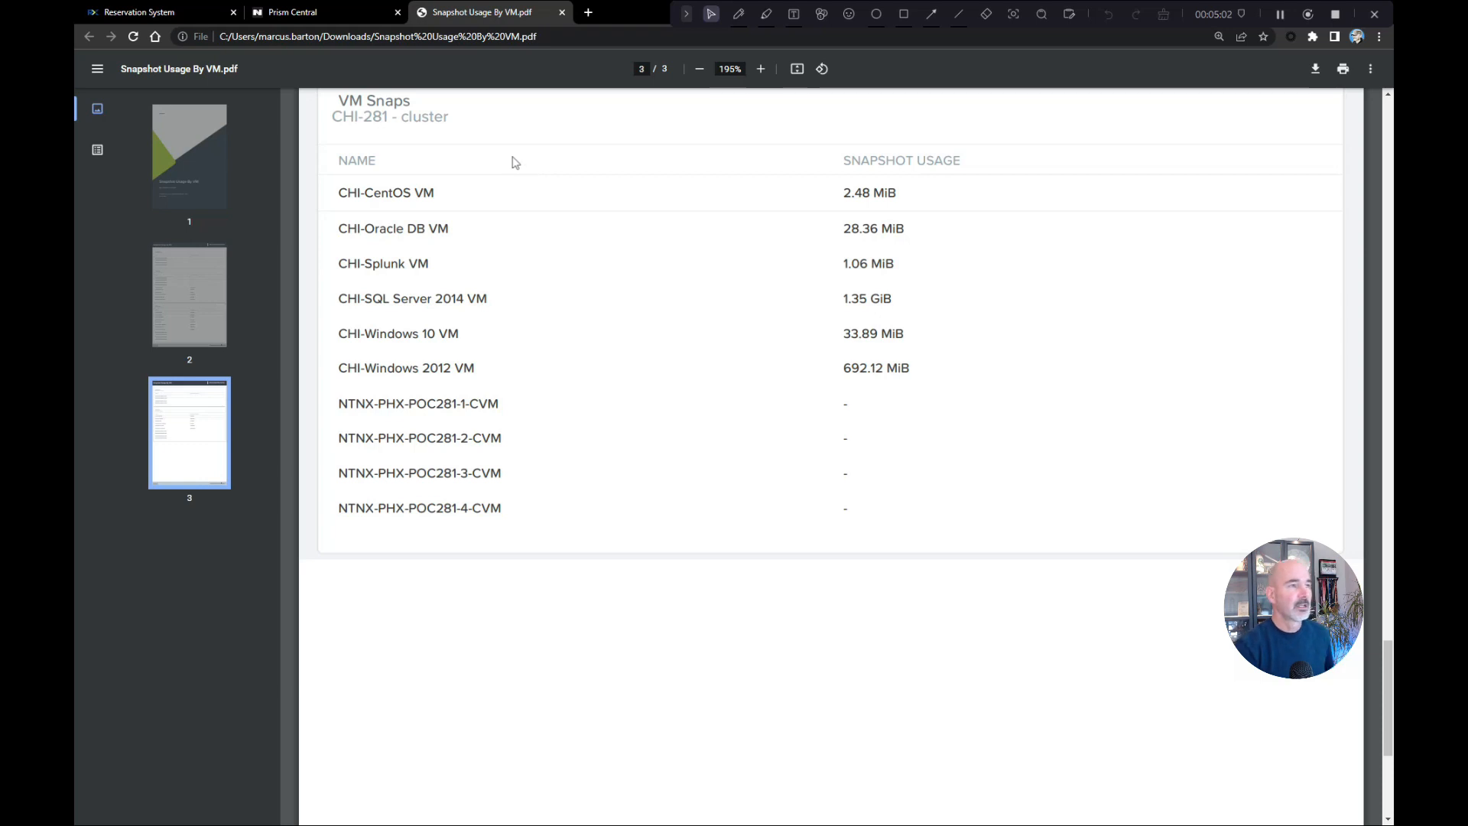
- Switch to Prism Central, open the Snapshot Usage By VM report for editing and look at its schedule's frequency options
click(318, 15)
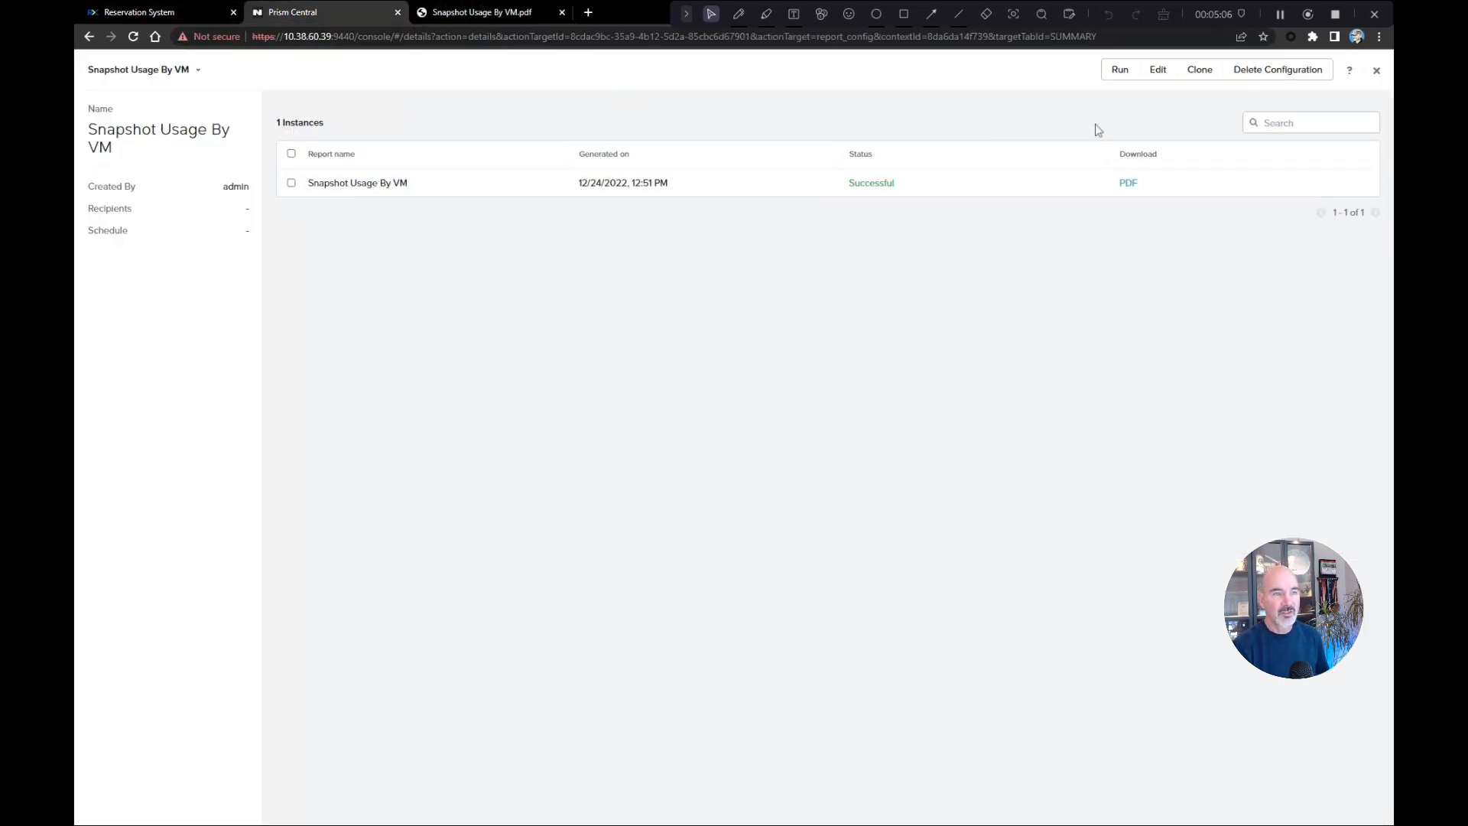
click(1157, 70)
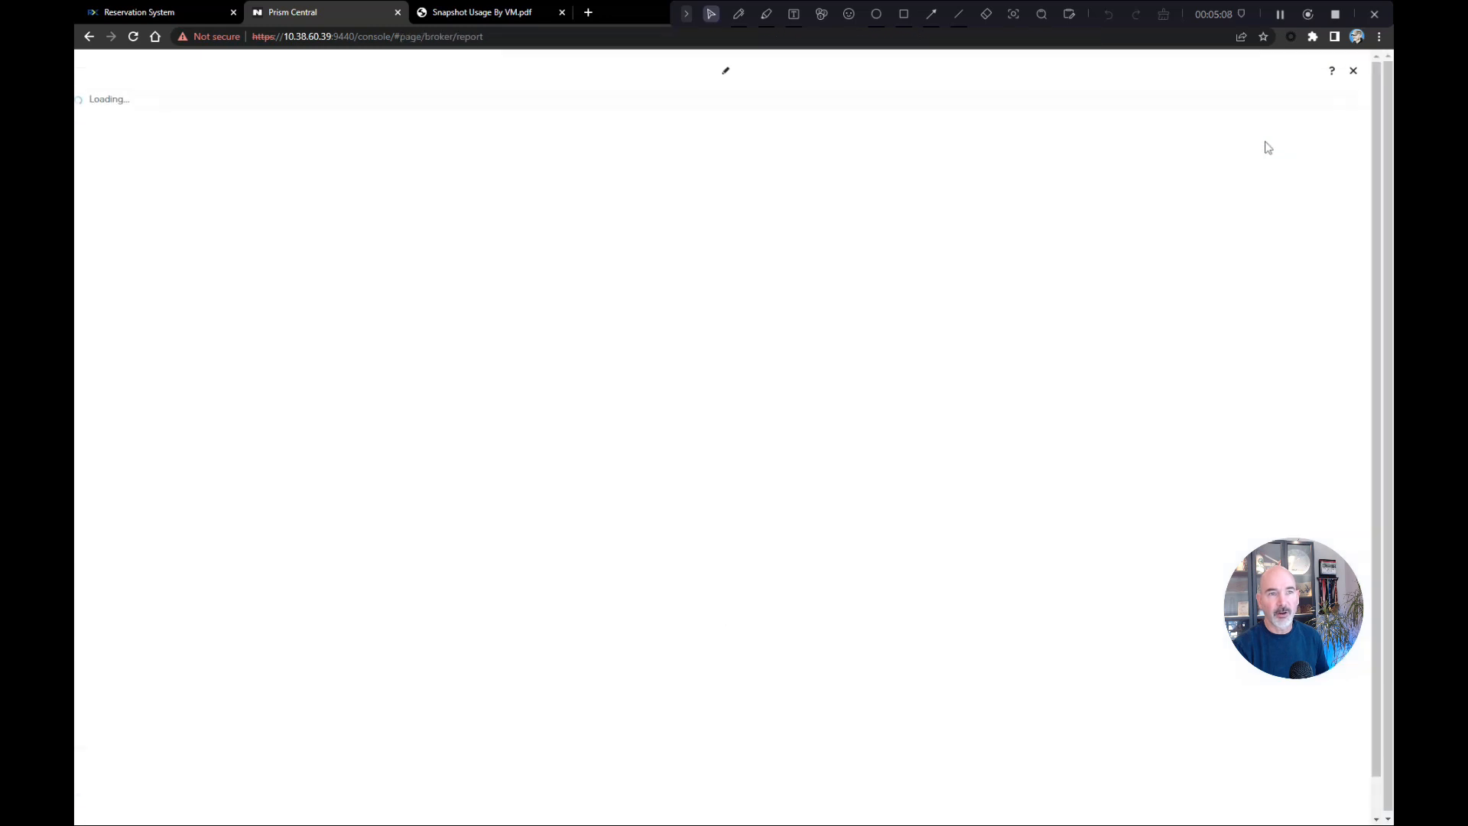
click(1336, 119)
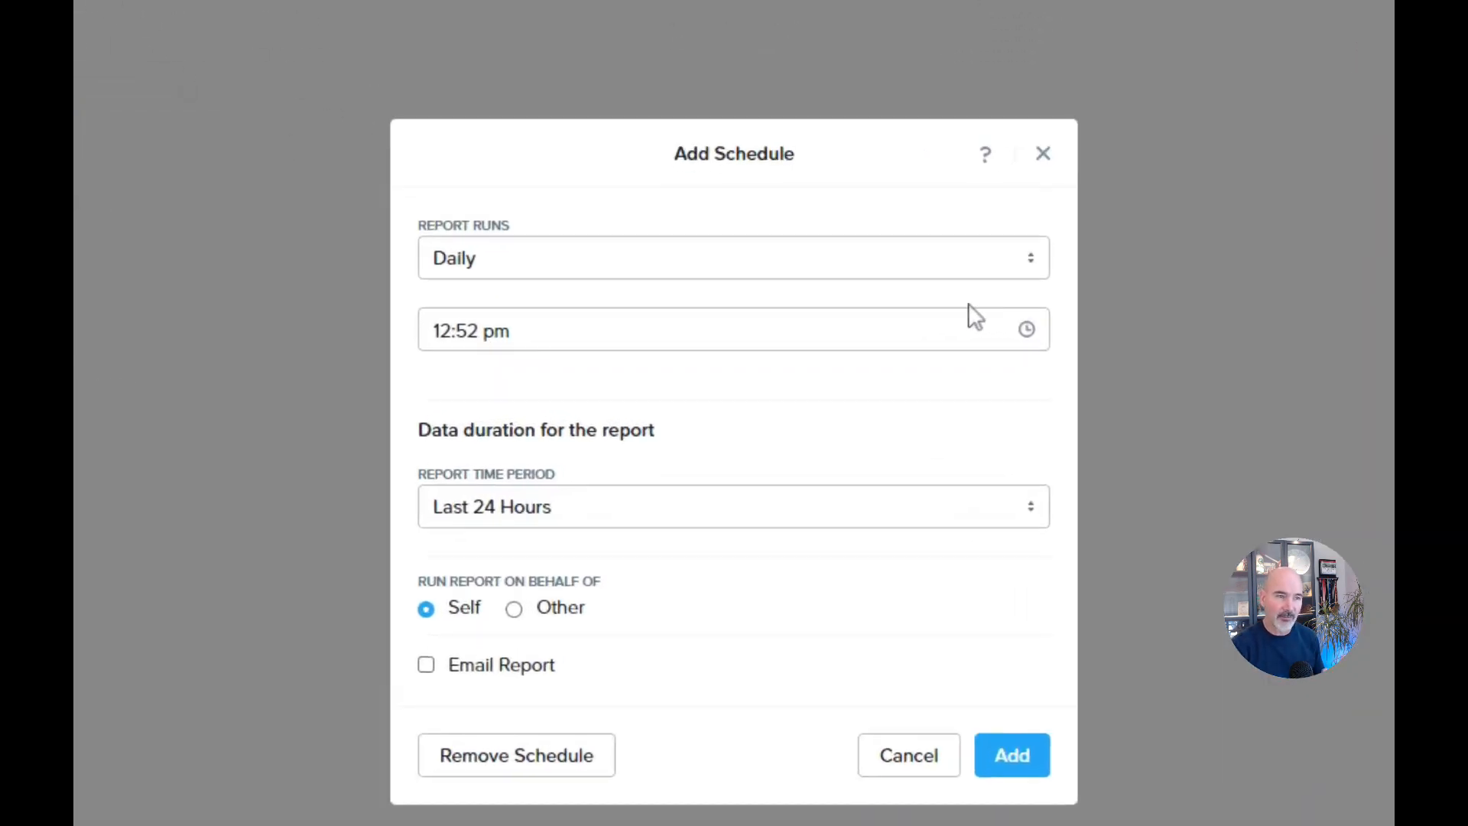
click(956, 262)
click(885, 212)
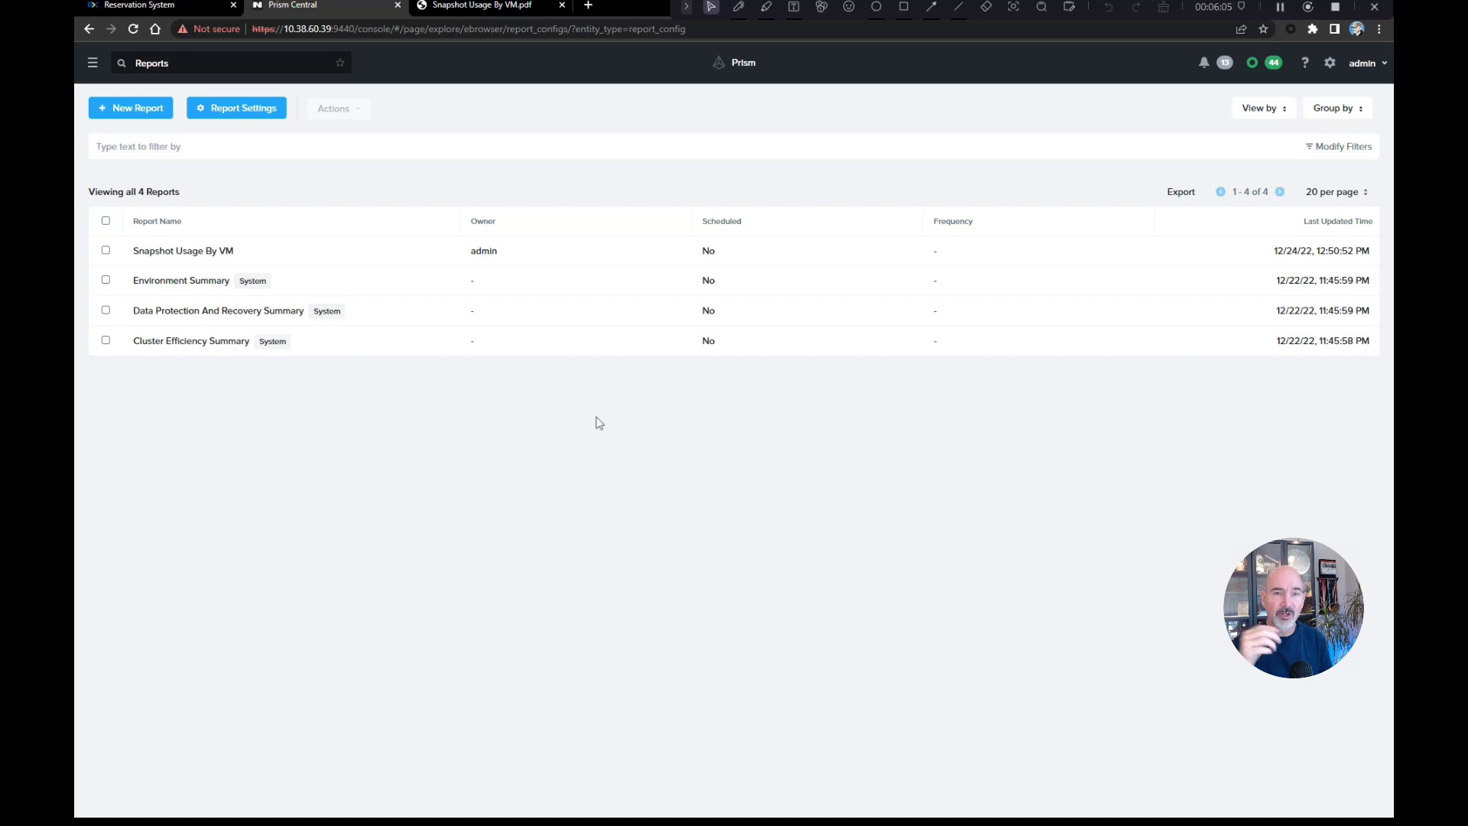
- Open the CHI-CentOS VM from the list of VMs and view its snapshots and recovery points
click(93, 64)
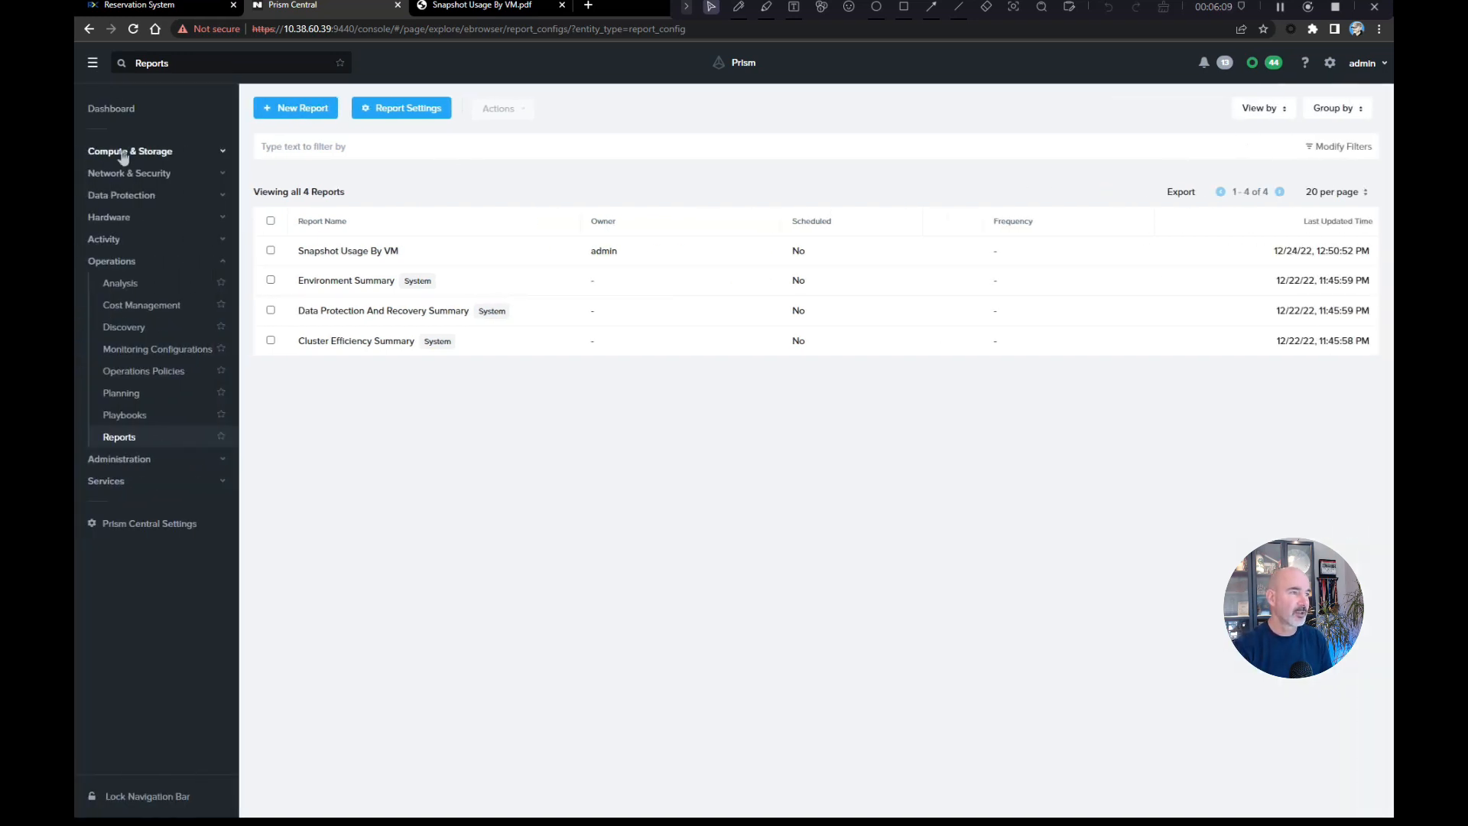
click(115, 174)
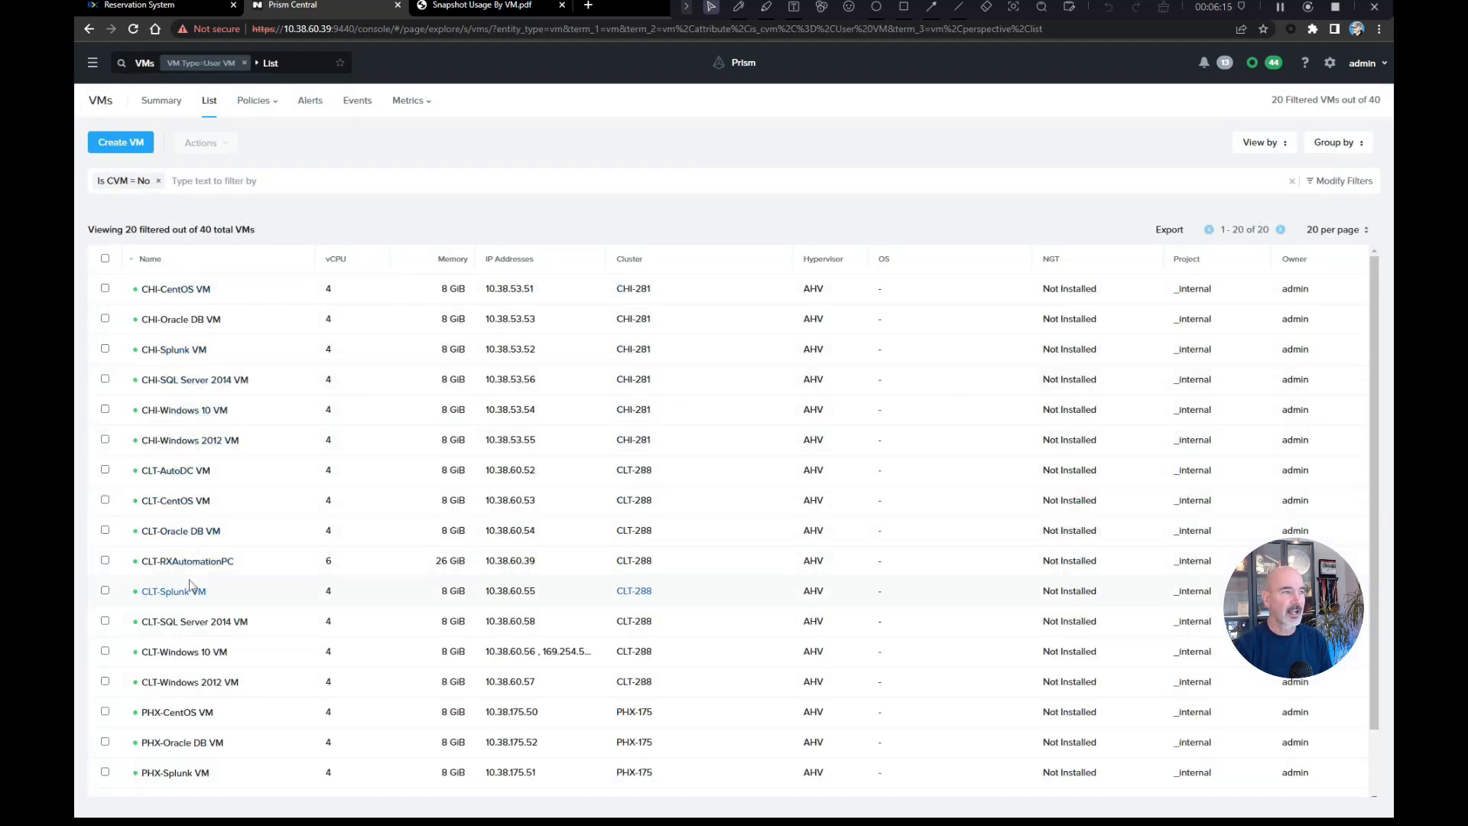
click(177, 293)
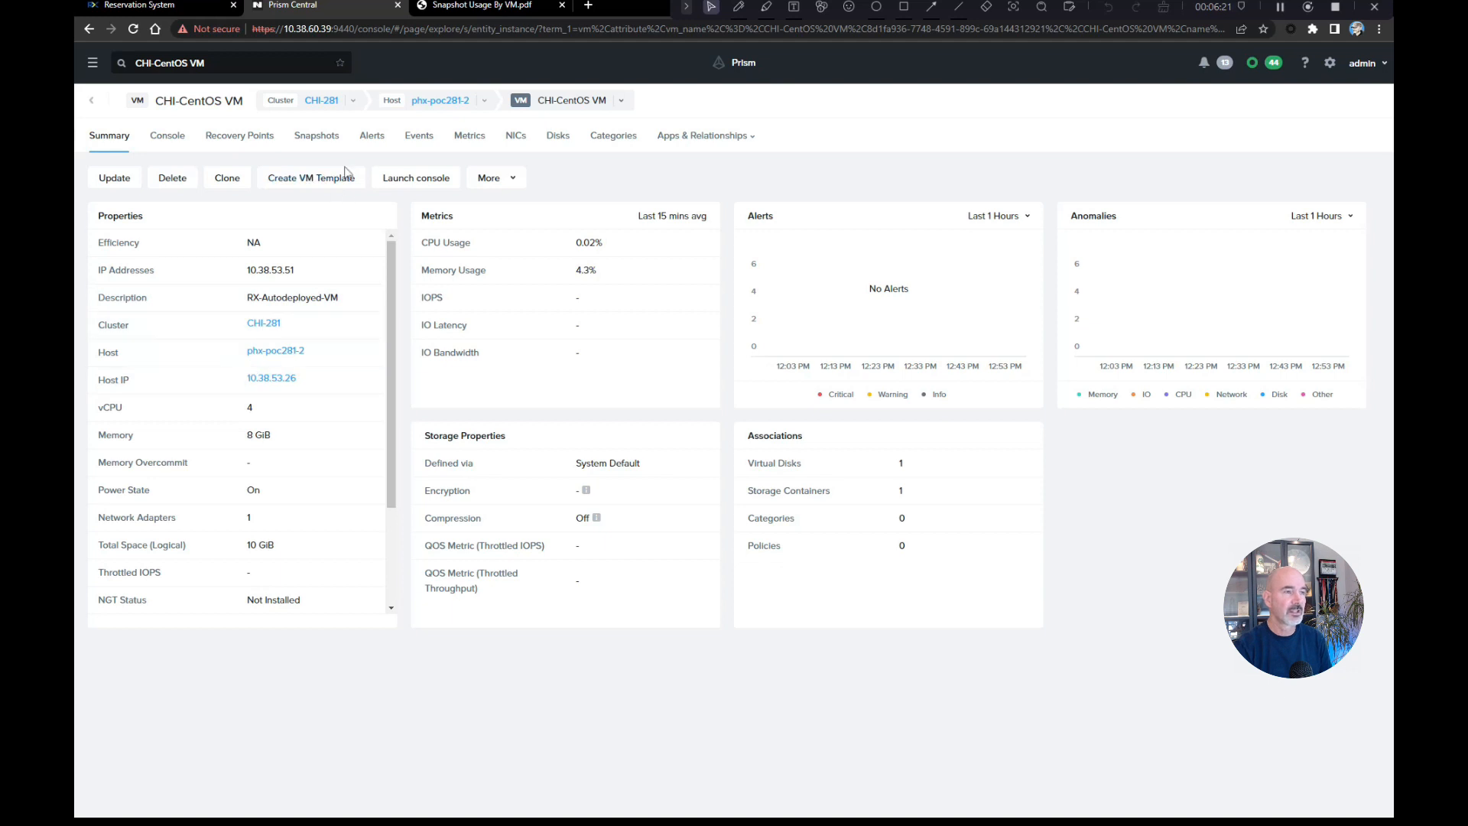
click(324, 140)
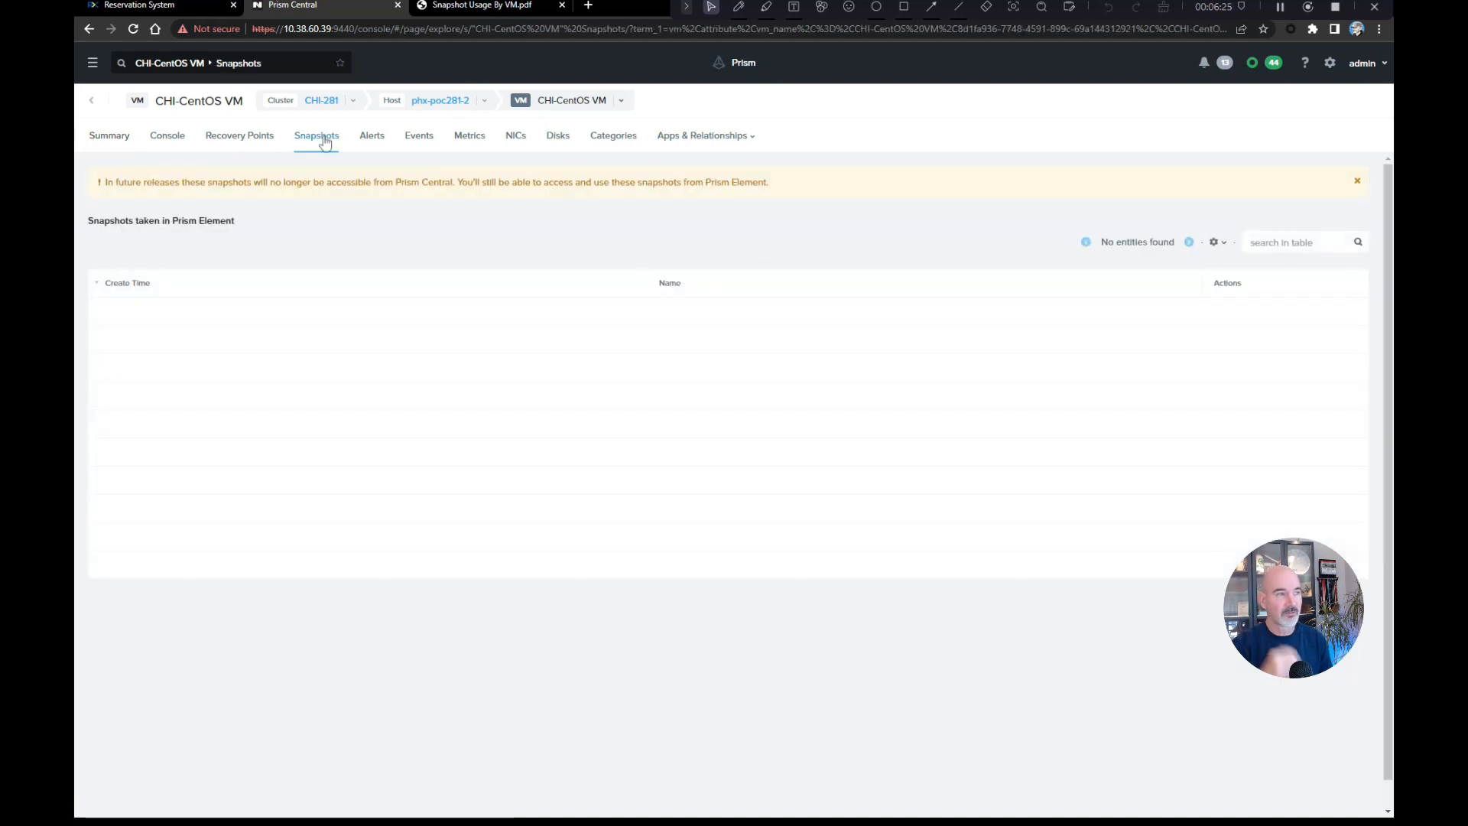
click(263, 140)
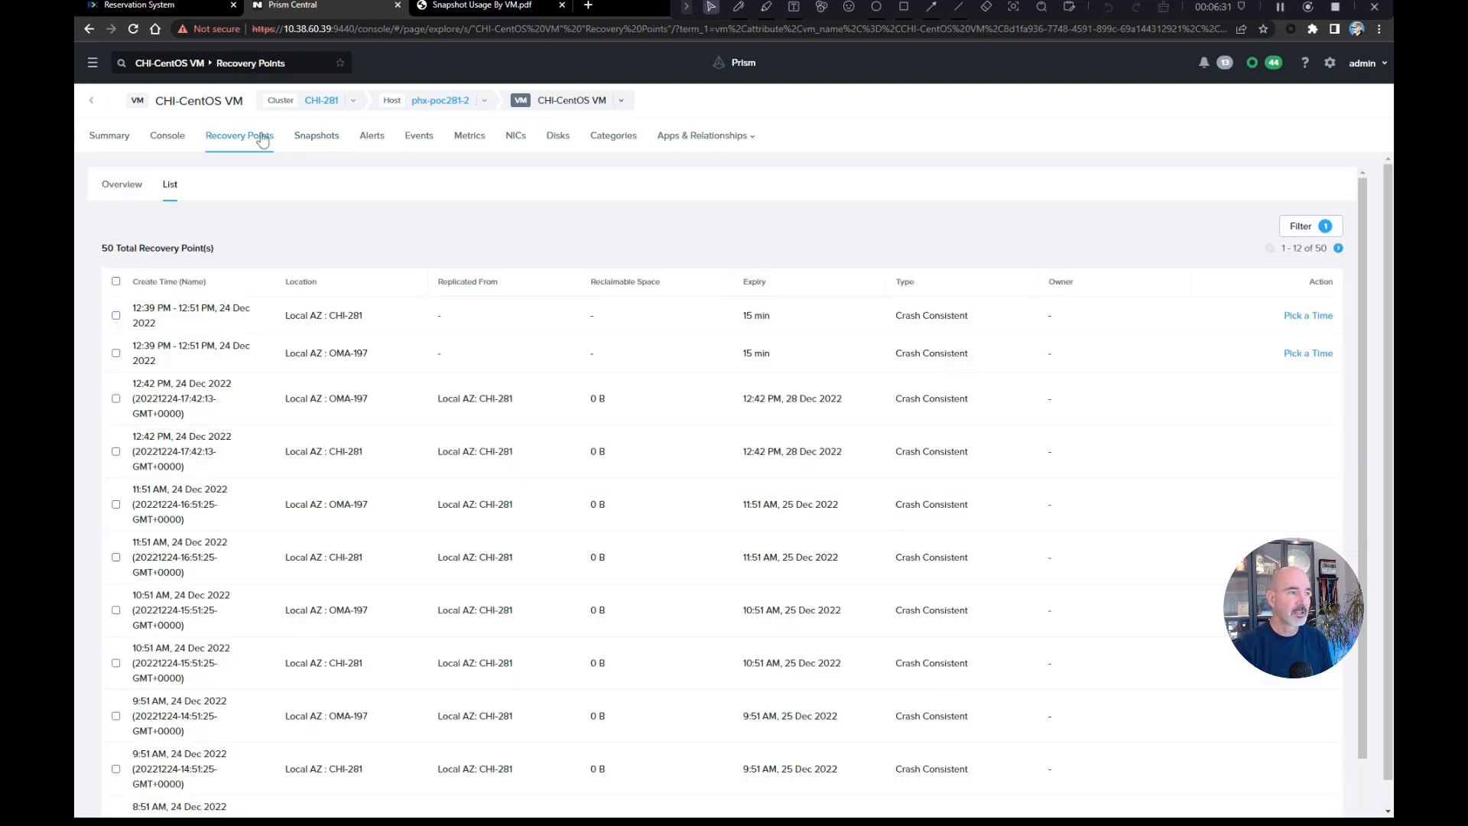
- Return to the list of VMs and start a custom column view named Snap Usage
click(94, 65)
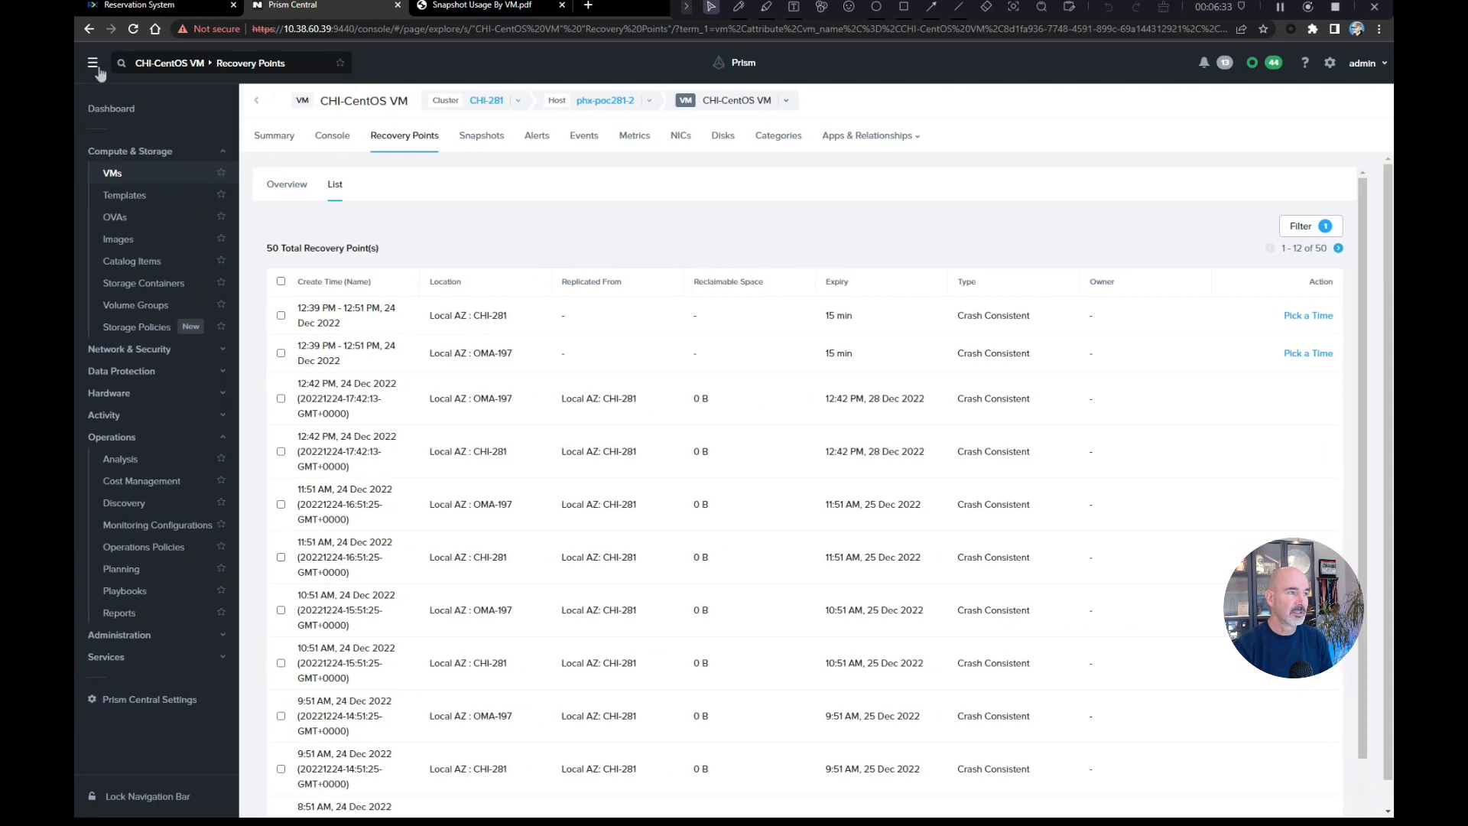
click(113, 174)
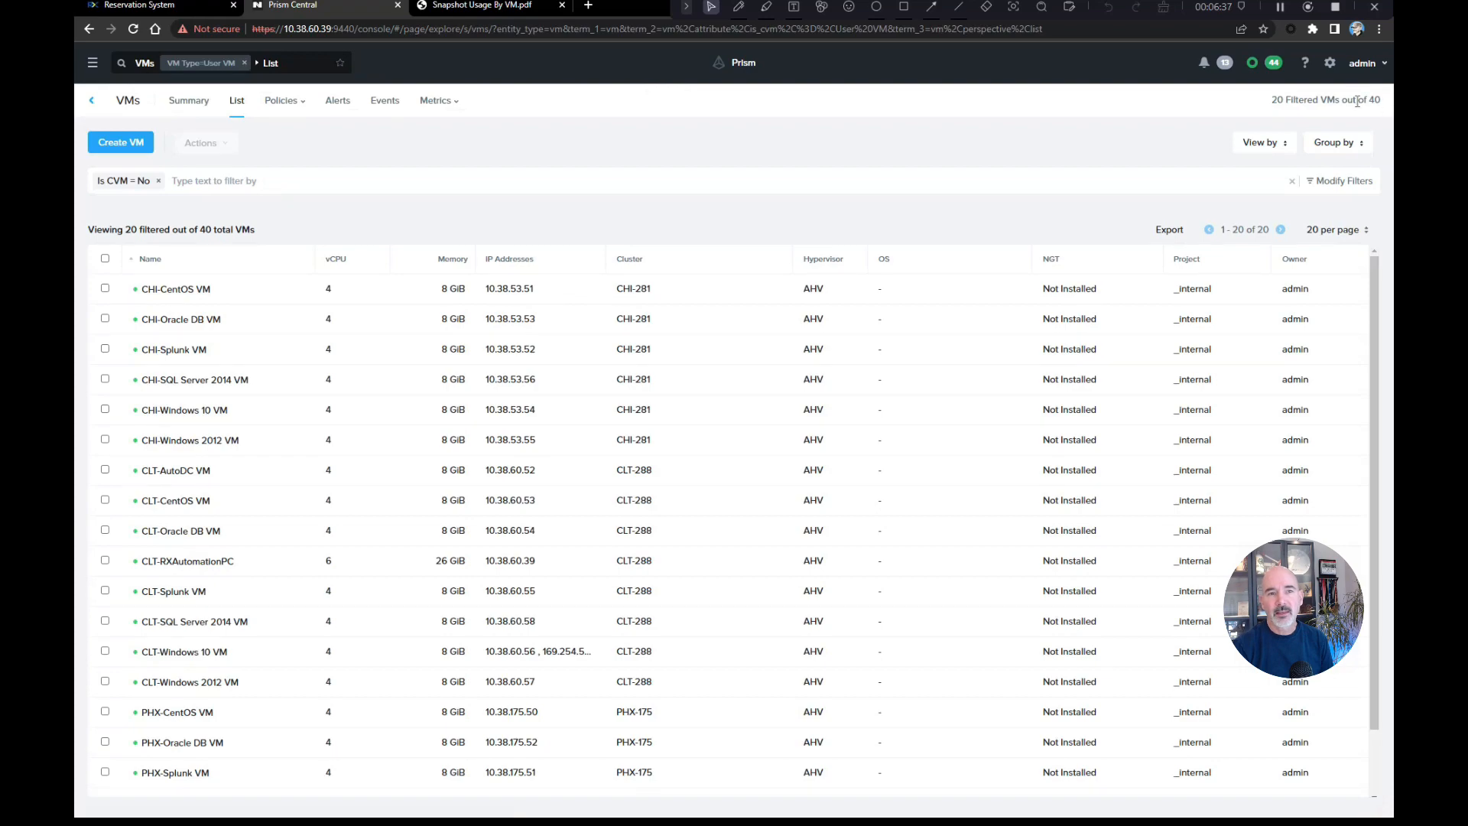
click(1284, 143)
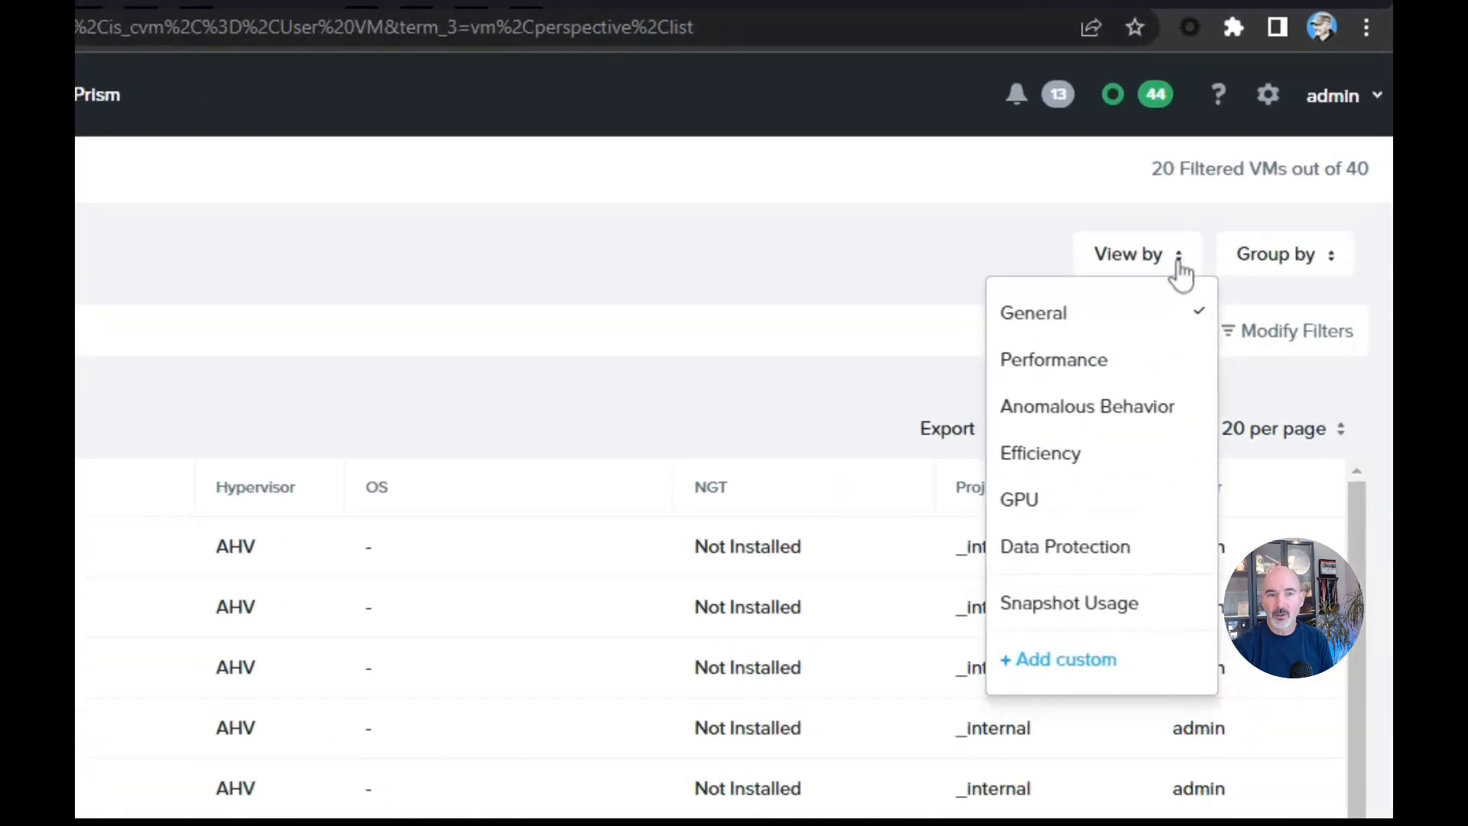
click(1101, 665)
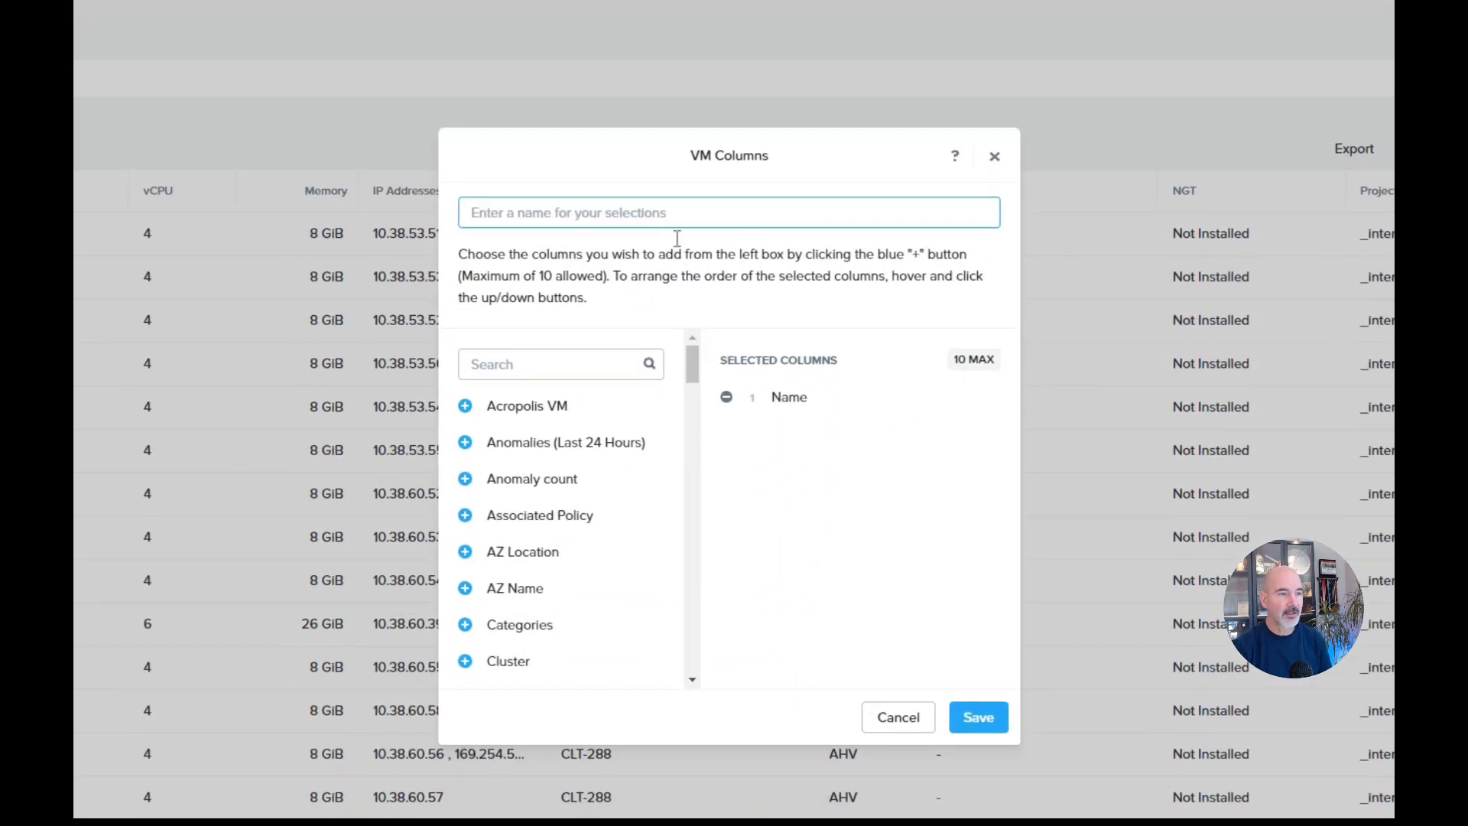
click(659, 218)
text(SDn)
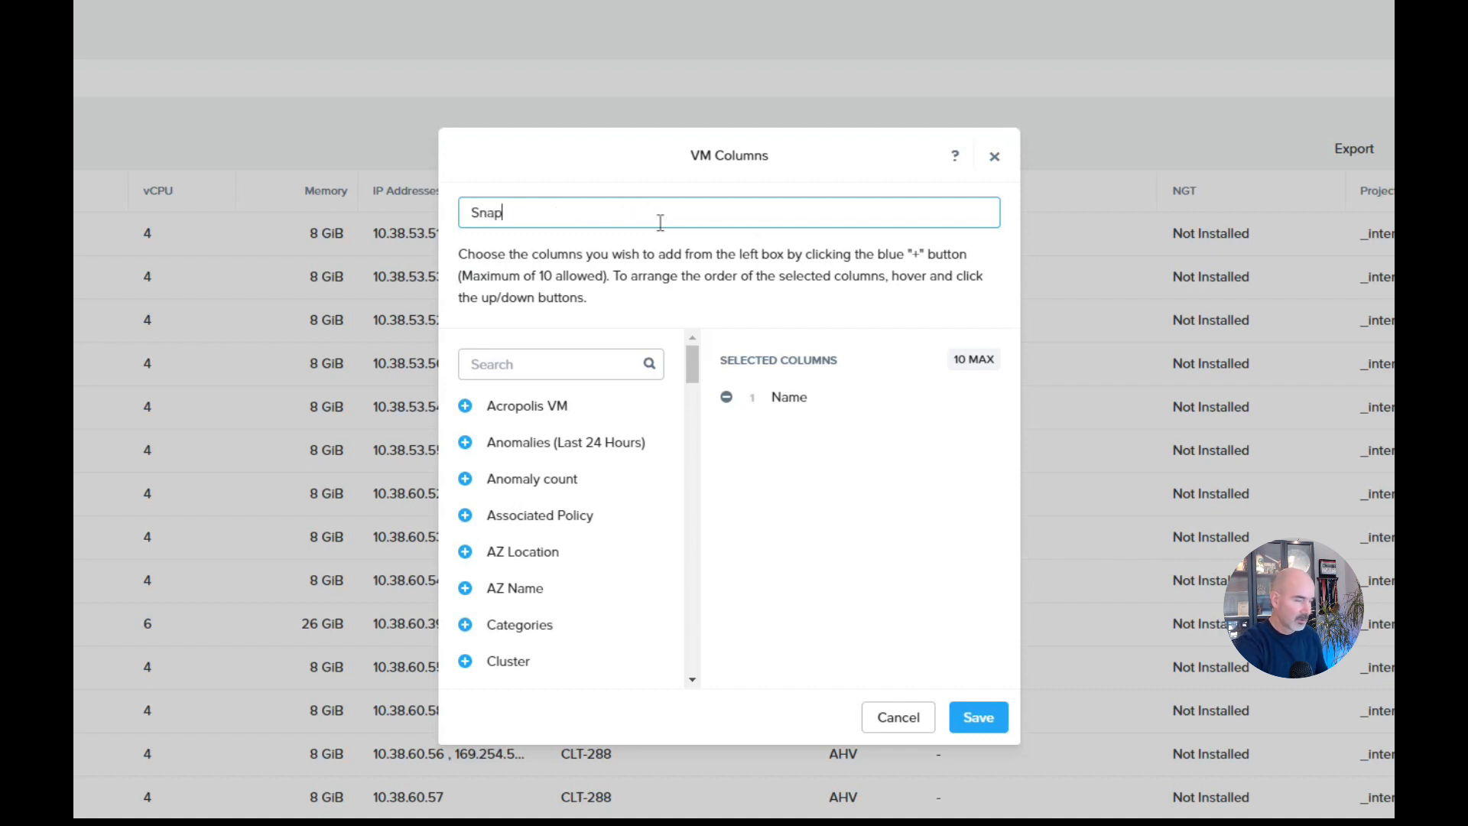
key(BackSpace)
key(BackSpace)
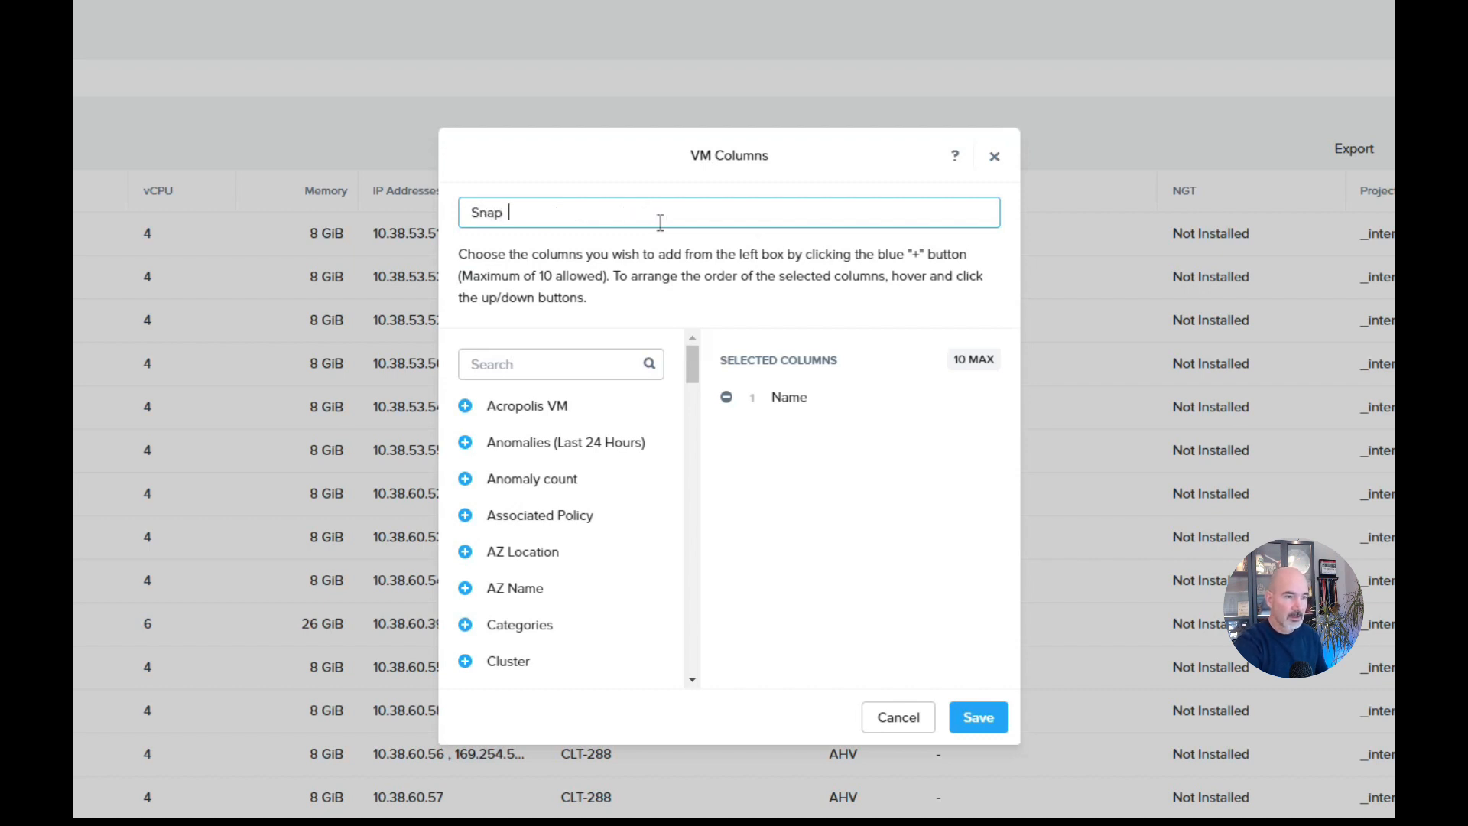
text(Usa)
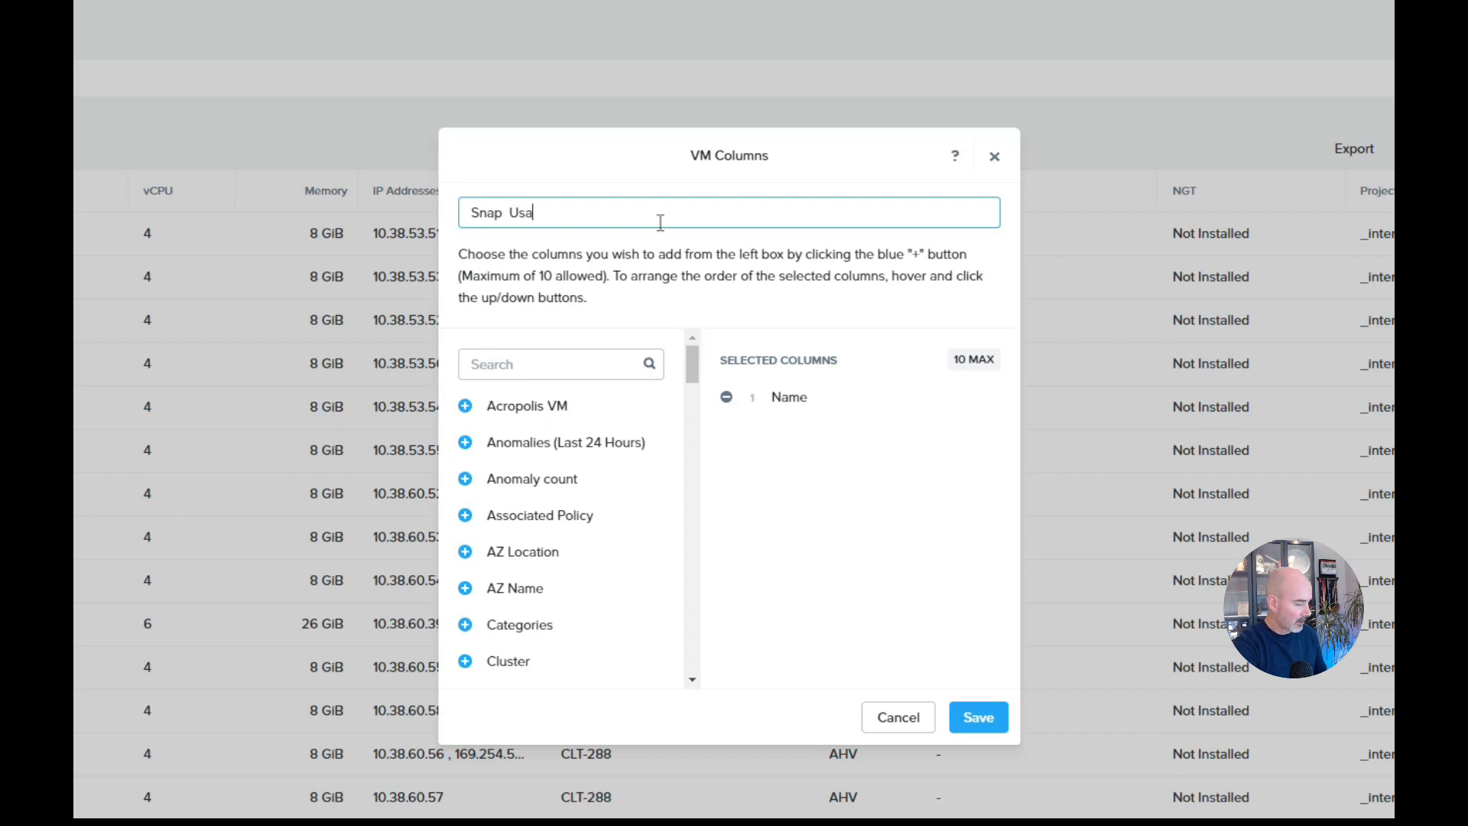
text(ge)
- Add the Snapshot Usage and Cluster columns to the custom view and save it
key(Tab)
text(snap)
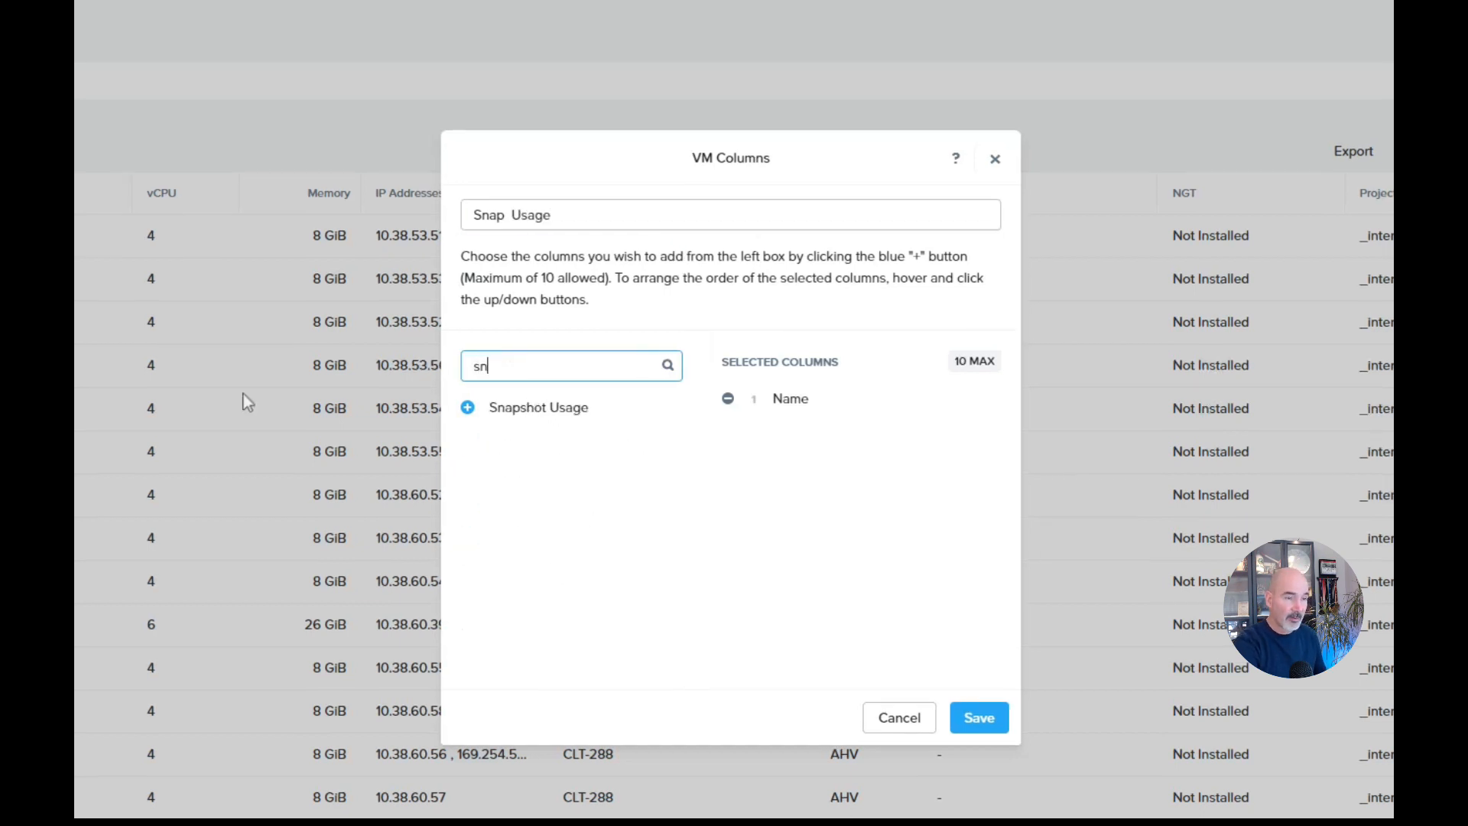
click(467, 409)
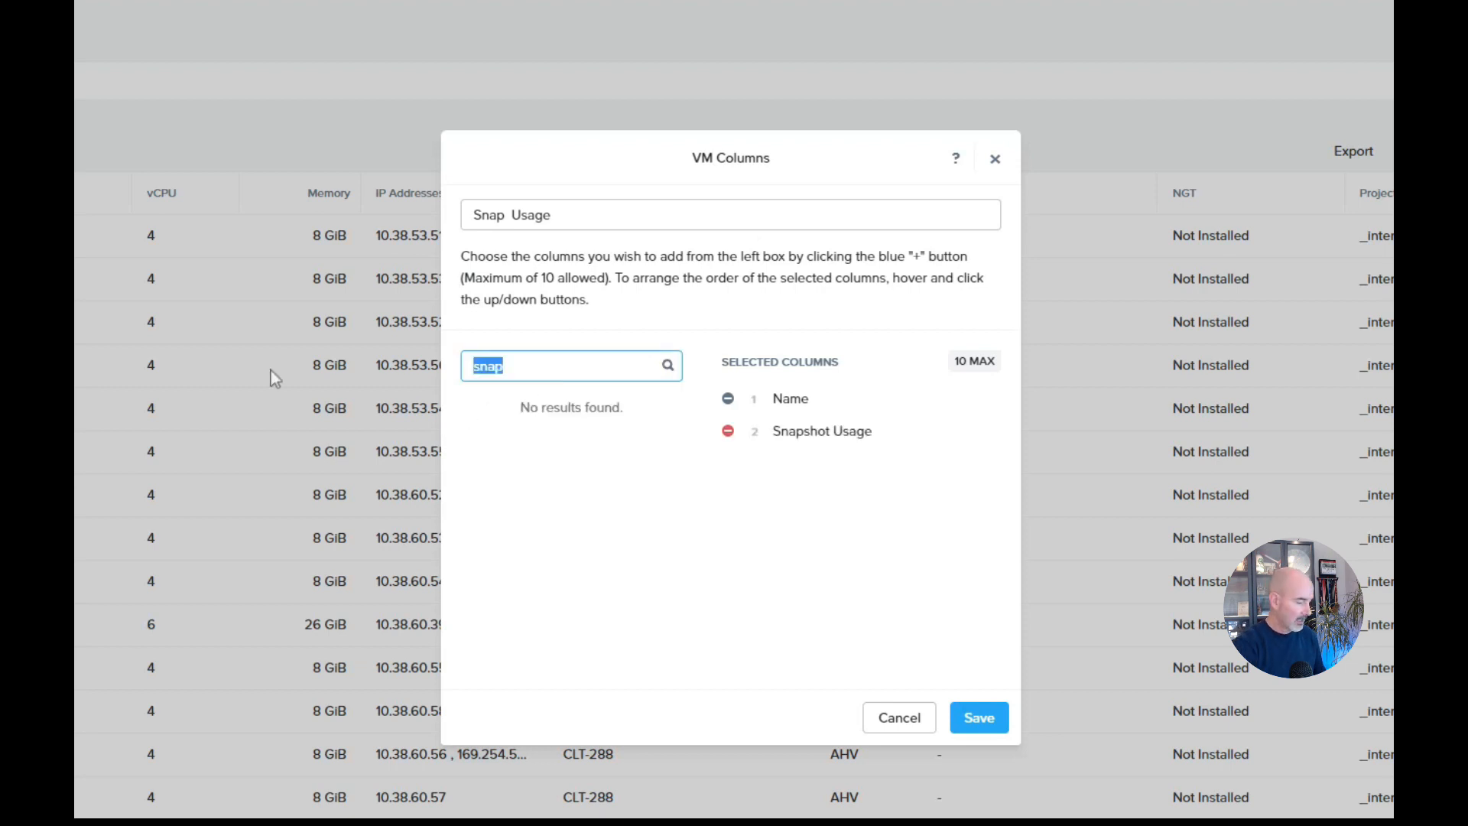
text(clus)
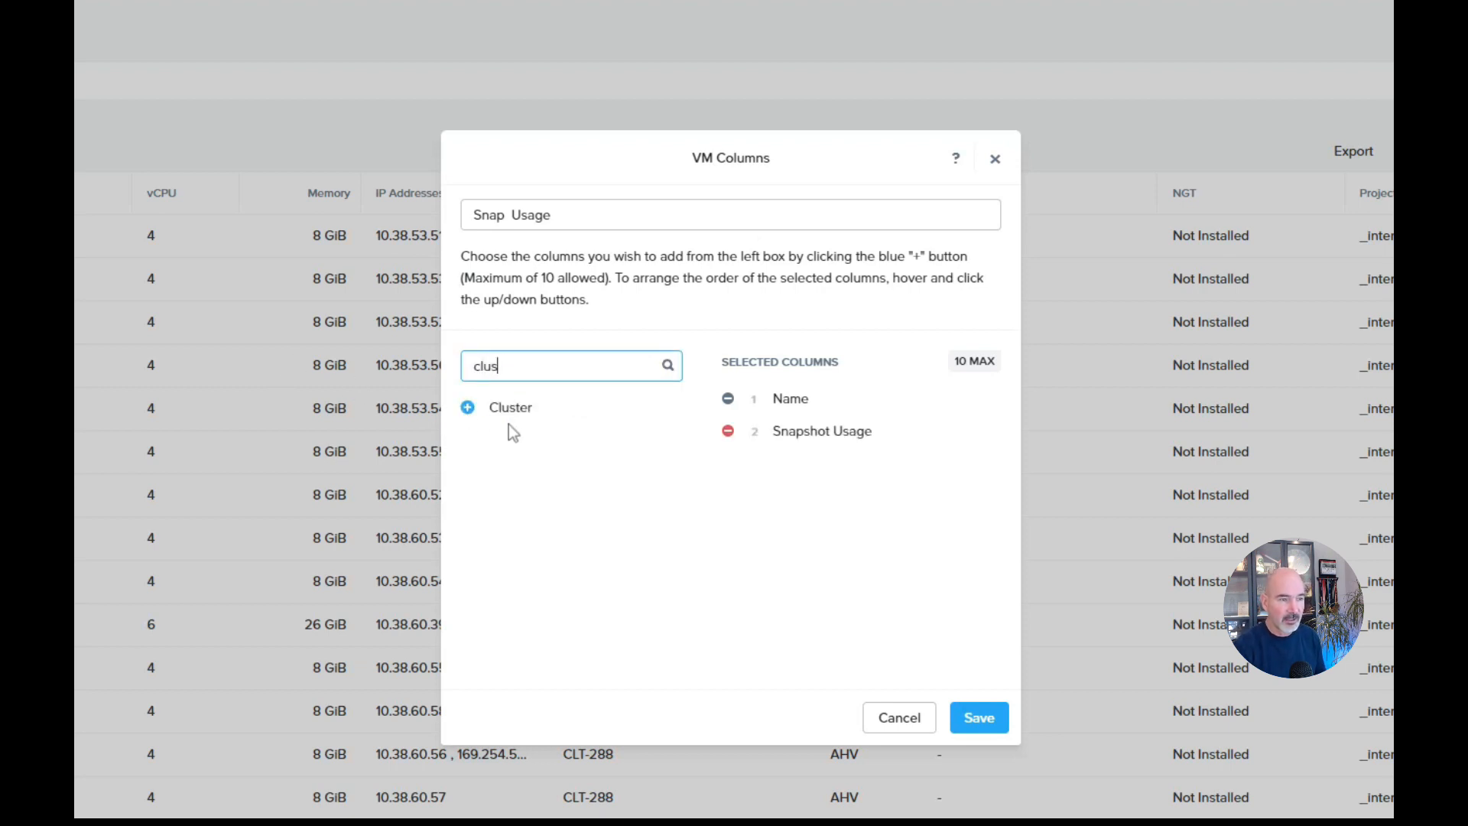
click(468, 408)
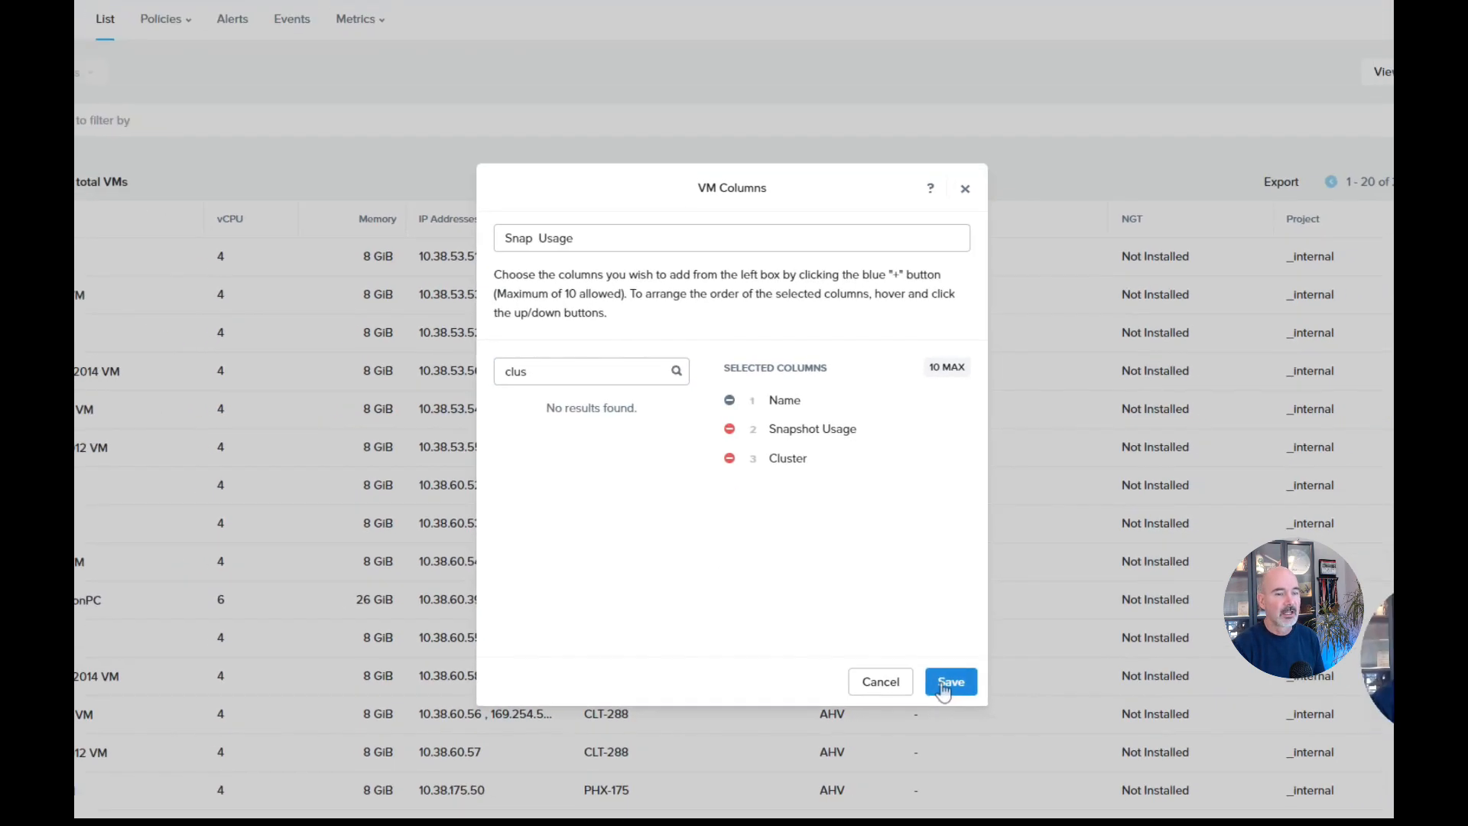
click(979, 717)
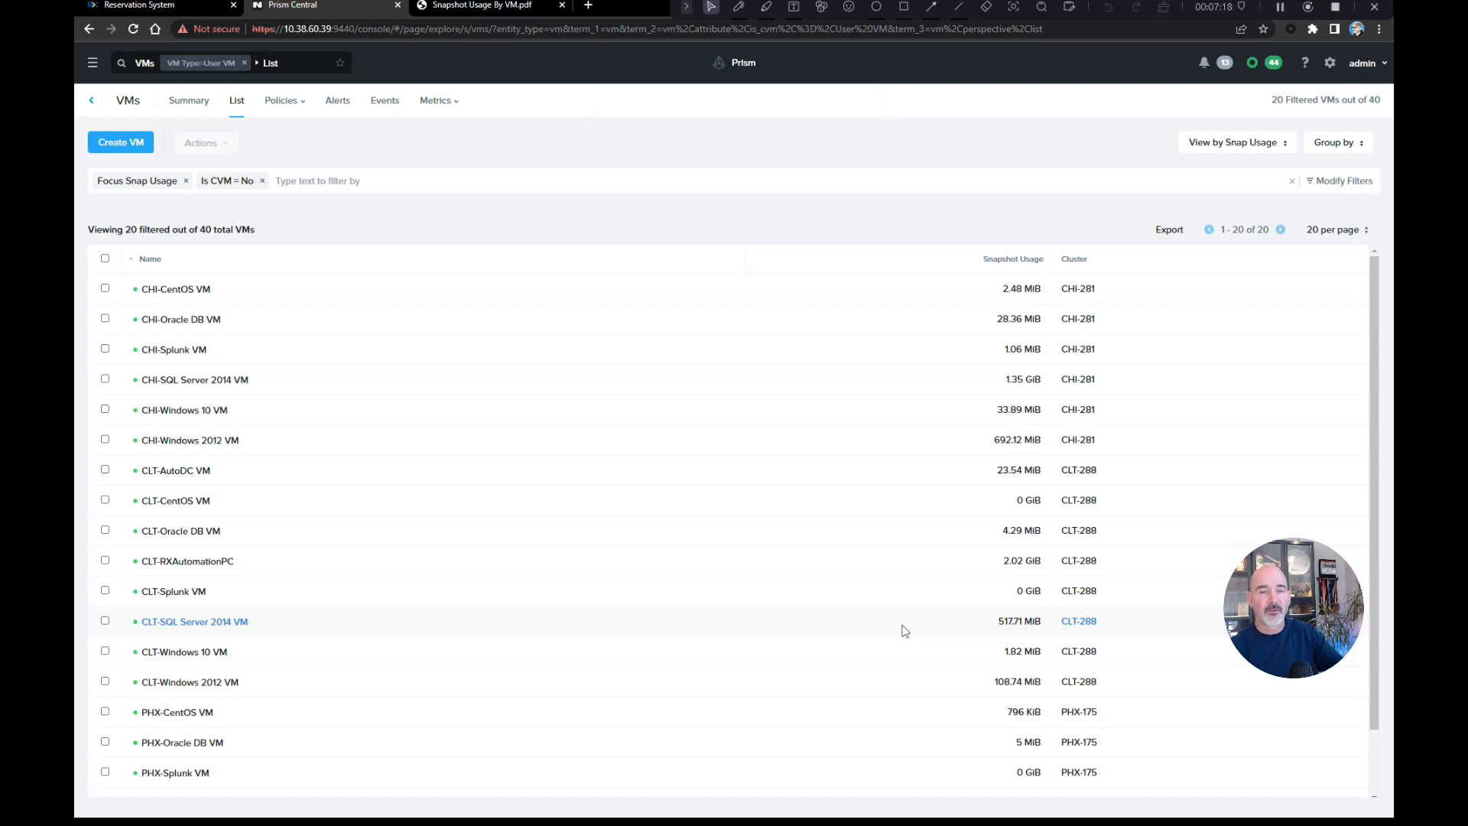
- Check the custom views available for the VM list and review the snapshot usage and cluster of each VM
click(1248, 142)
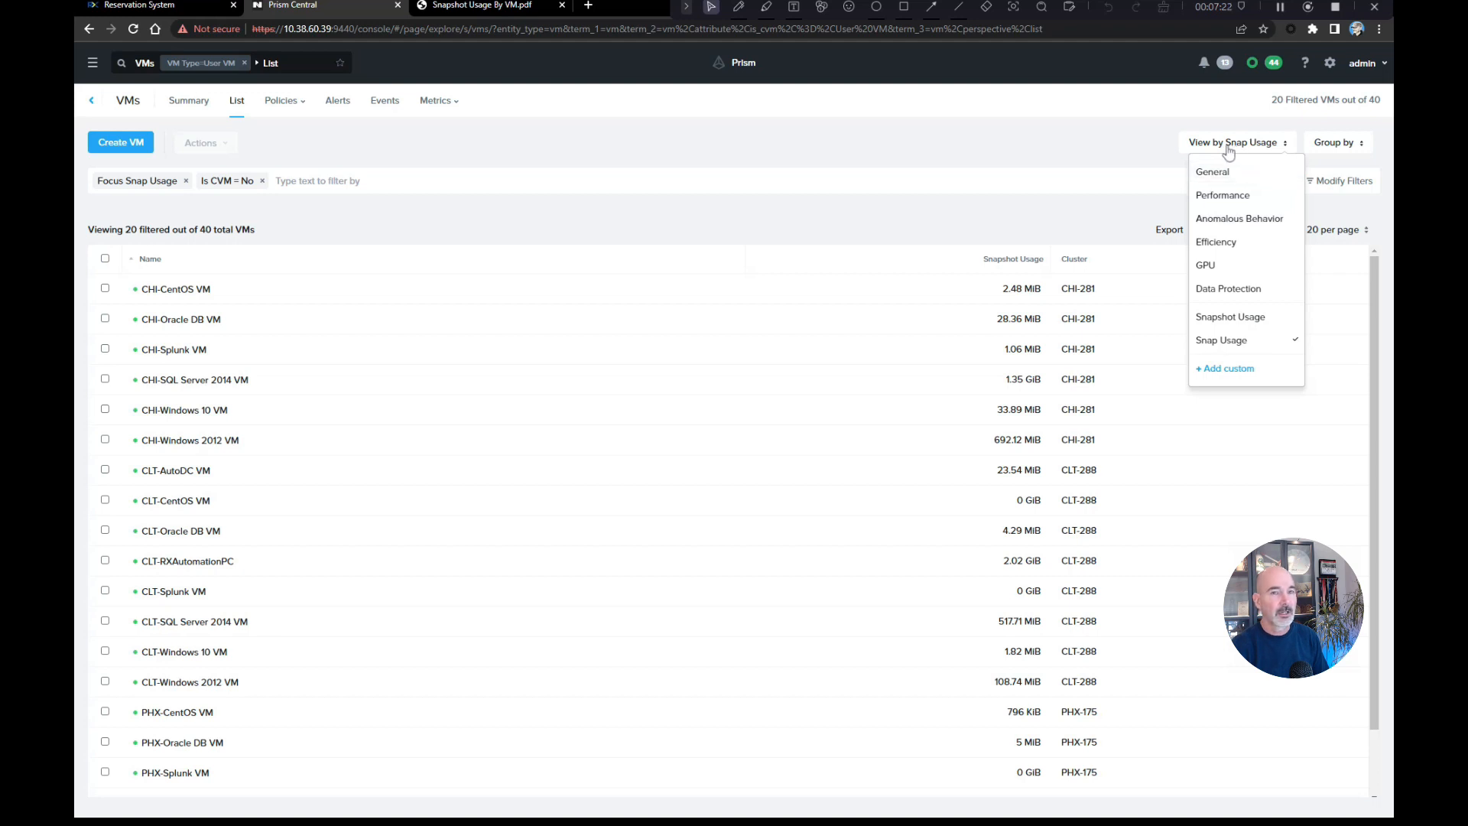
mouse_move(1234, 325)
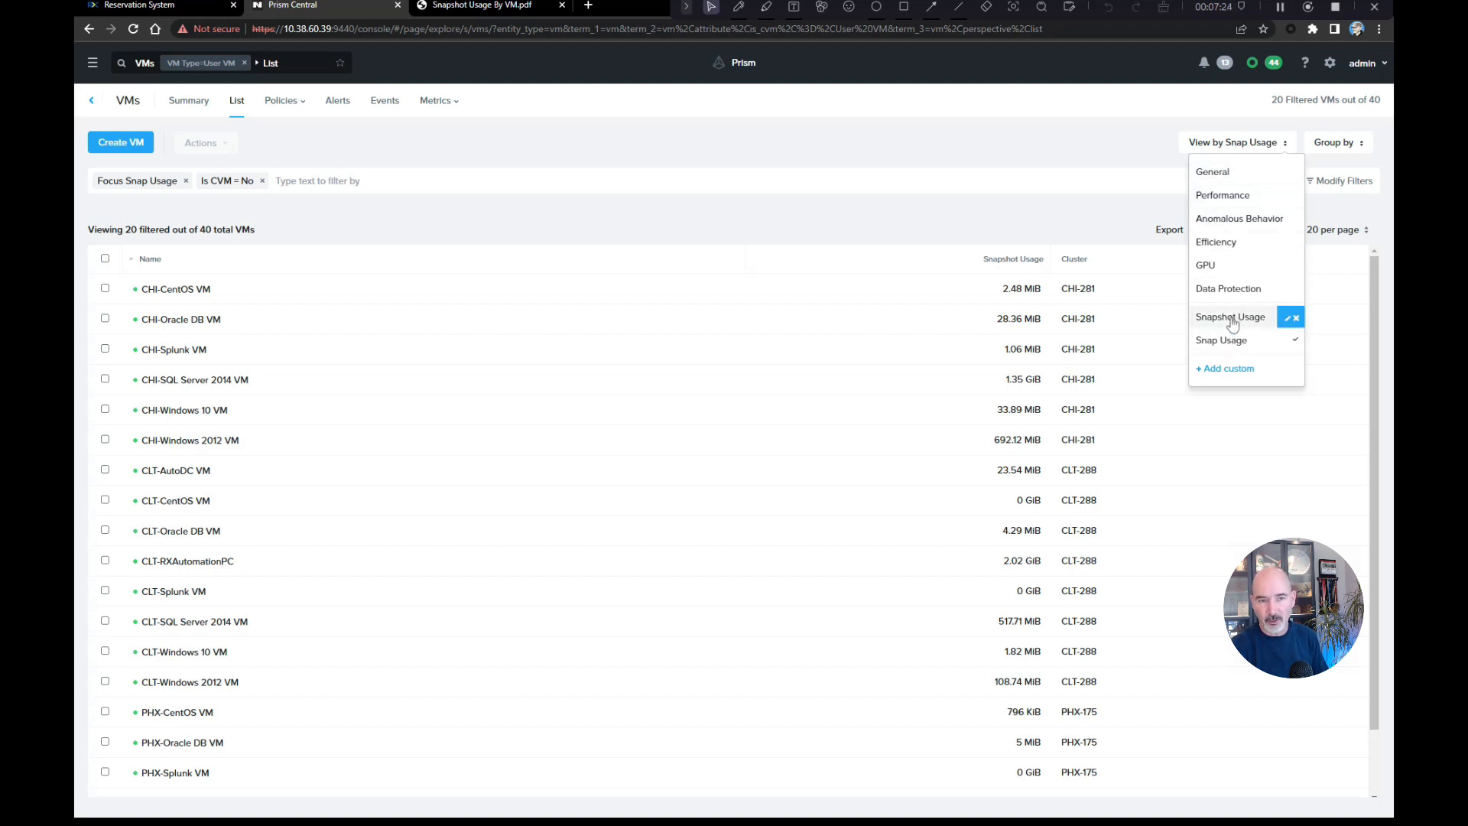
click(904, 159)
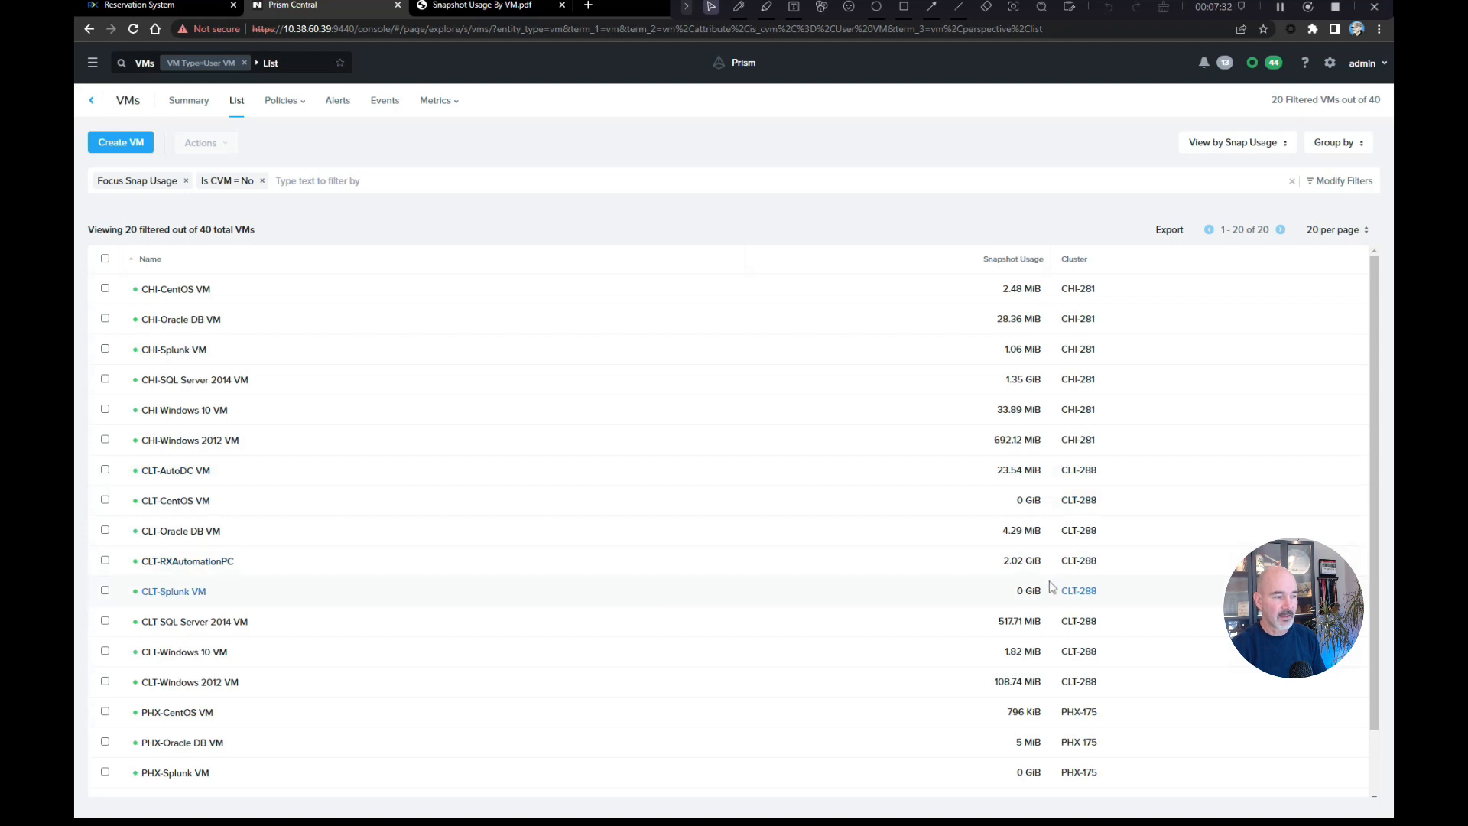
scroll(1049, 585, down, 1)
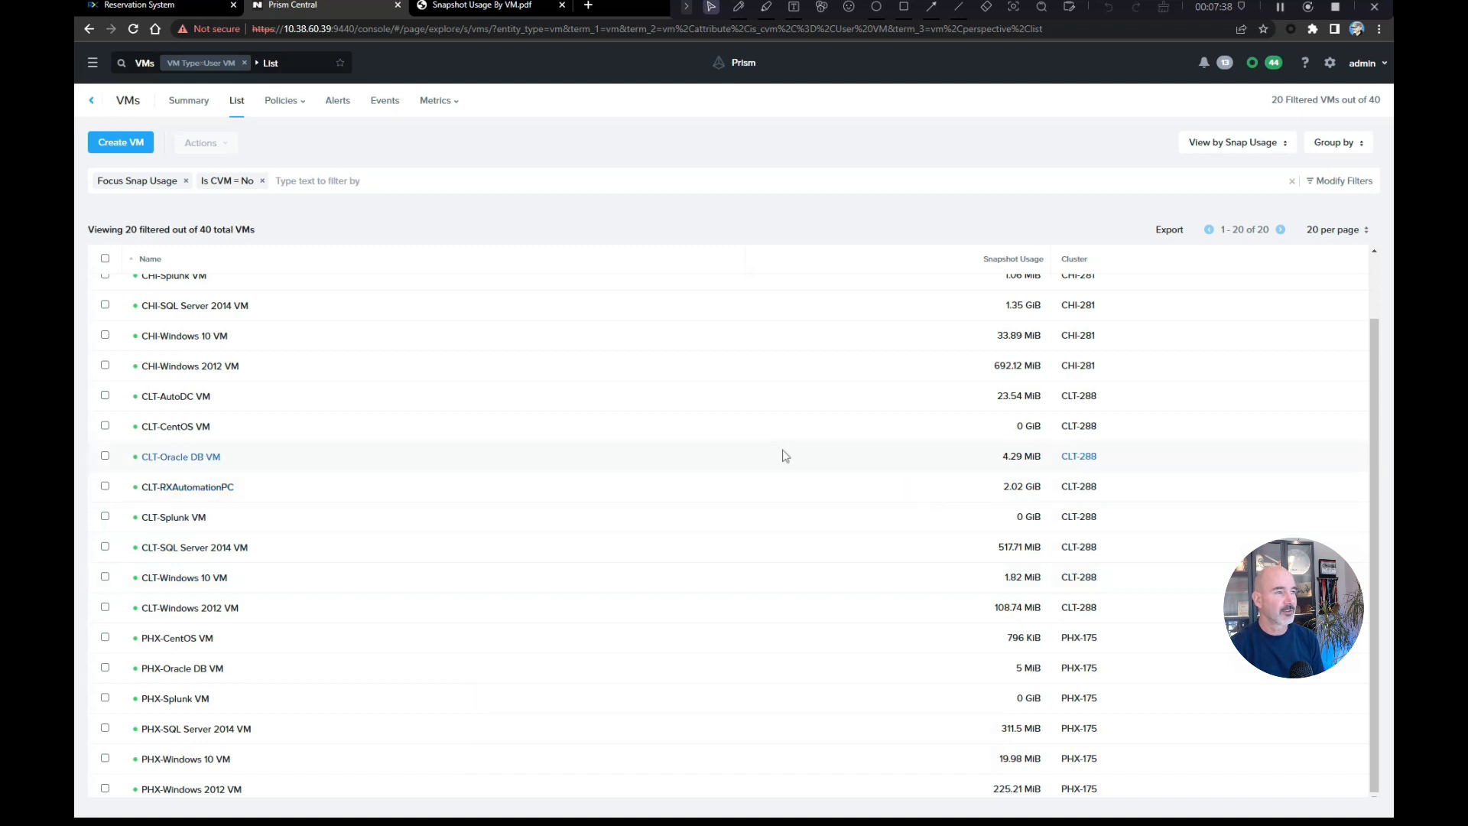
scroll(816, 466, up, 1)
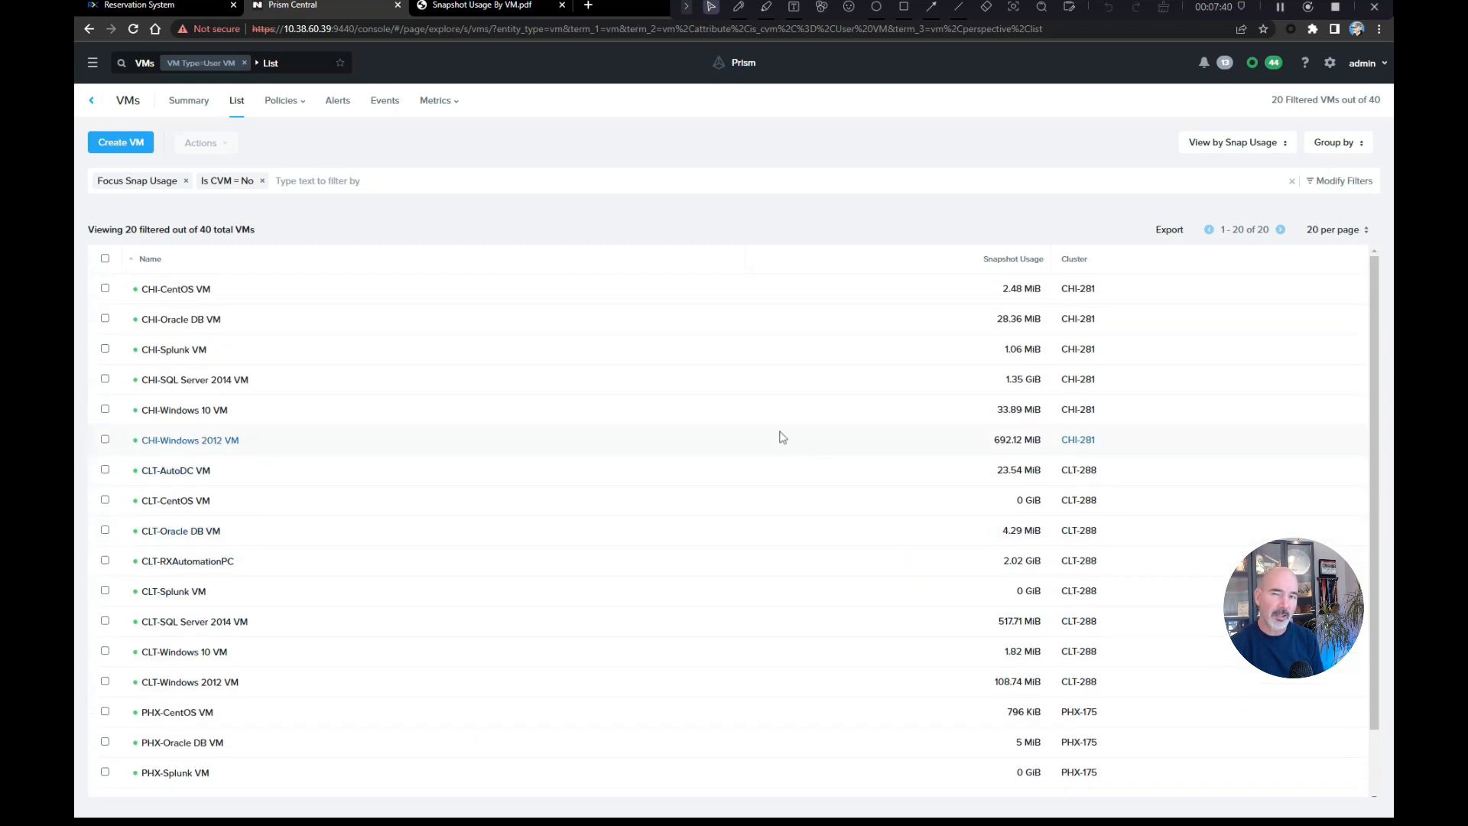